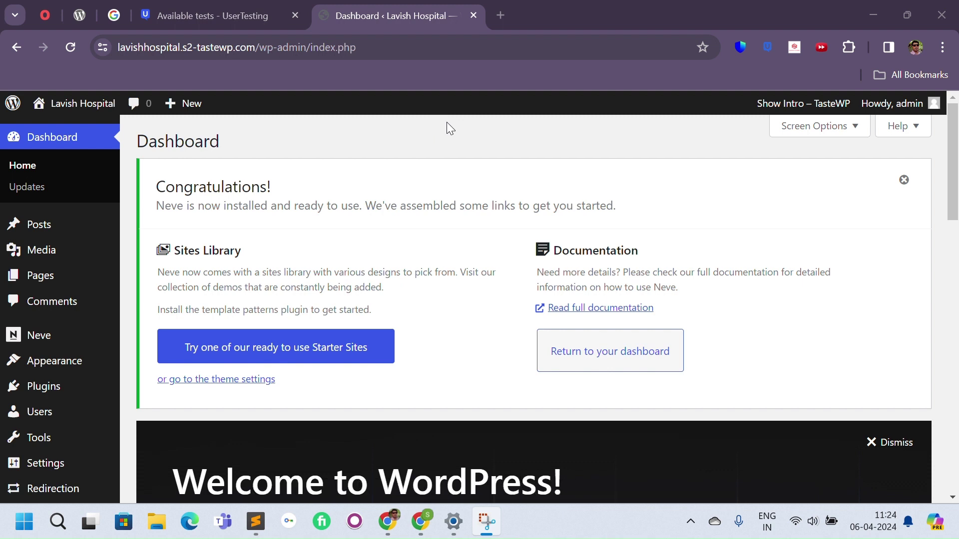
Open the page for adding new plugins and dismiss the promotional notice about trying plugins first
{"action": "mouse_move", "coordinate": [42, 106]}
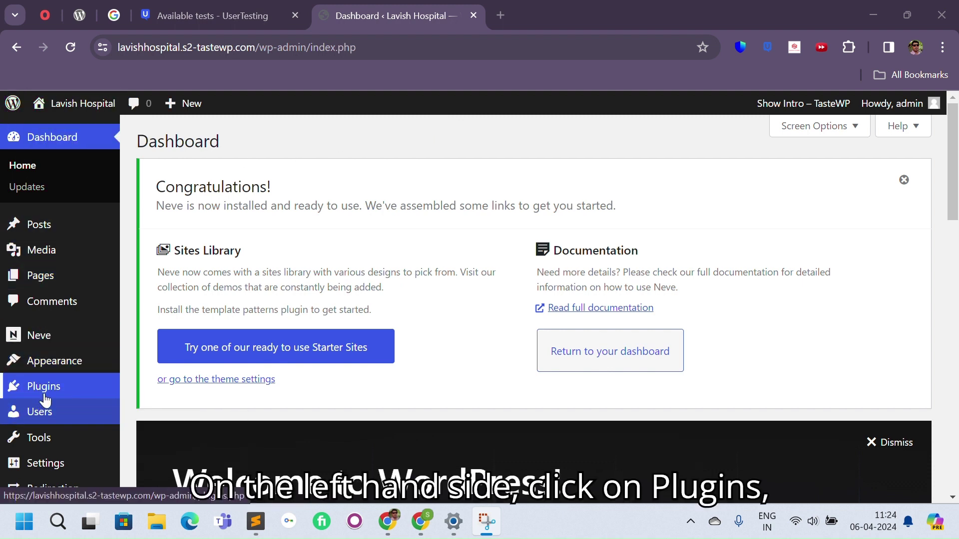
{"action": "mouse_move", "coordinate": [34, 390]}
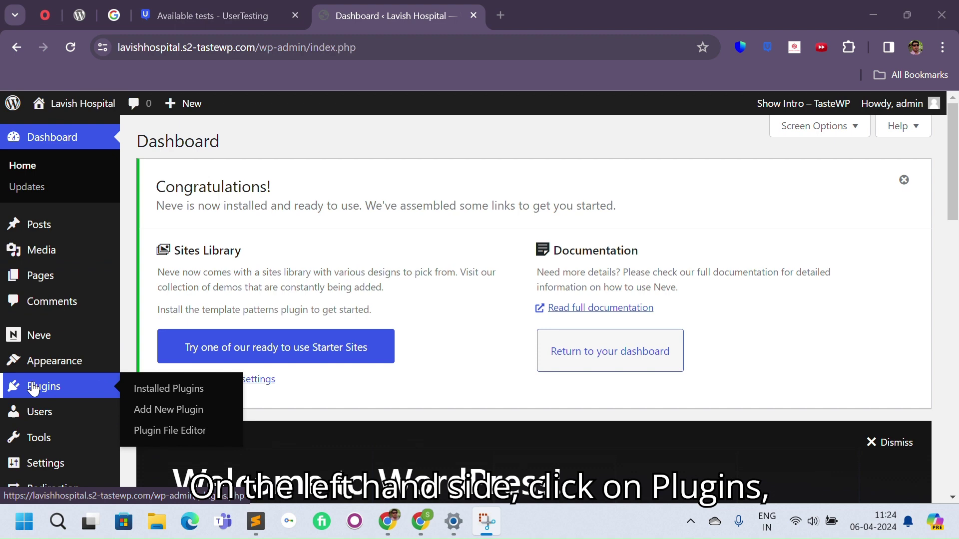
{"action": "left_click", "coordinate": [162, 409]}
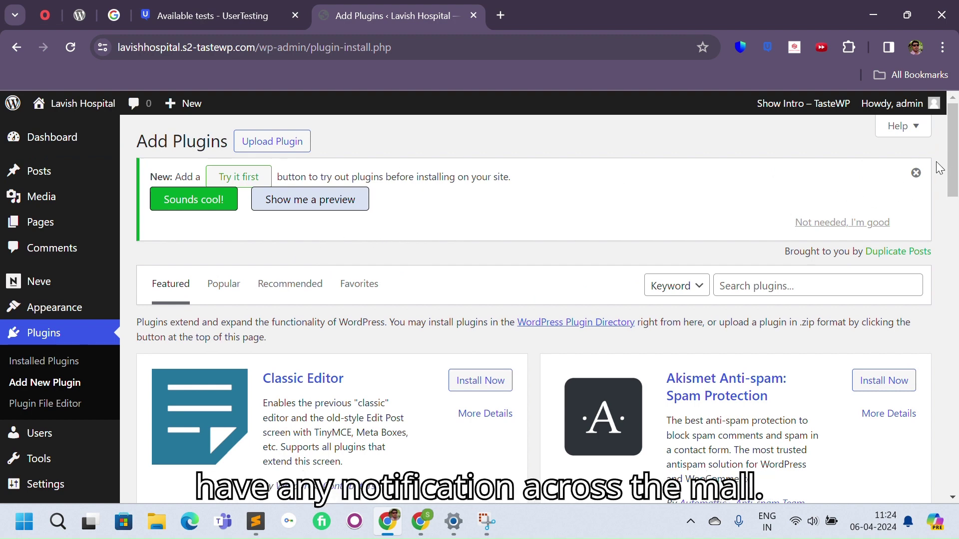
{"action": "left_click", "coordinate": [916, 172]}
Search the plugin directory for "wpcode"
{"action": "left_click", "coordinate": [775, 184]}
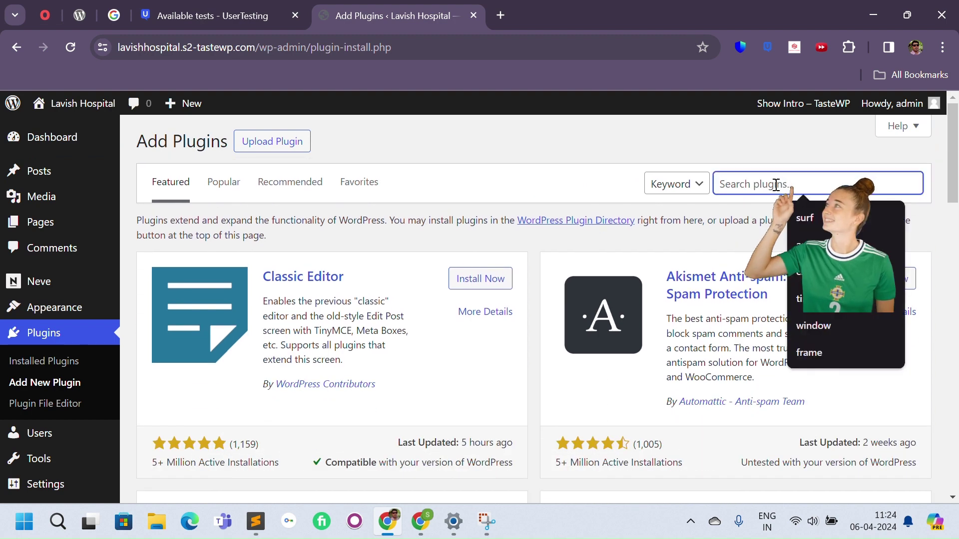
{"action": "type", "text": "wp"}
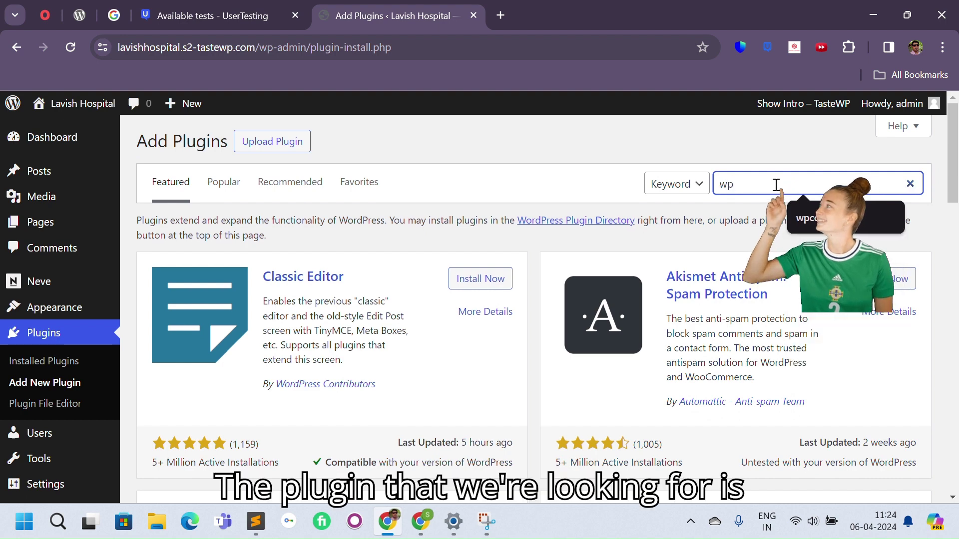
{"action": "key", "text": "Return"}
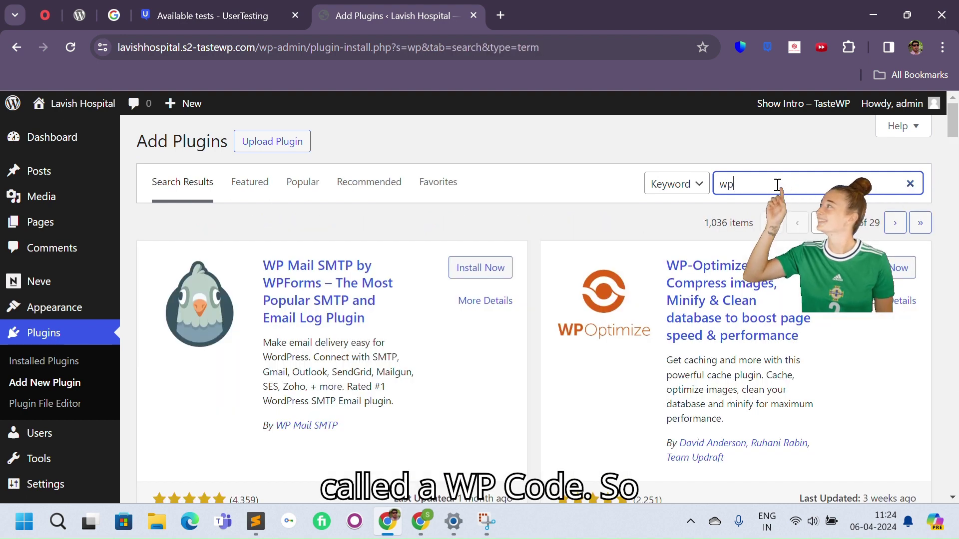
{"action": "type", "text": "cod"}
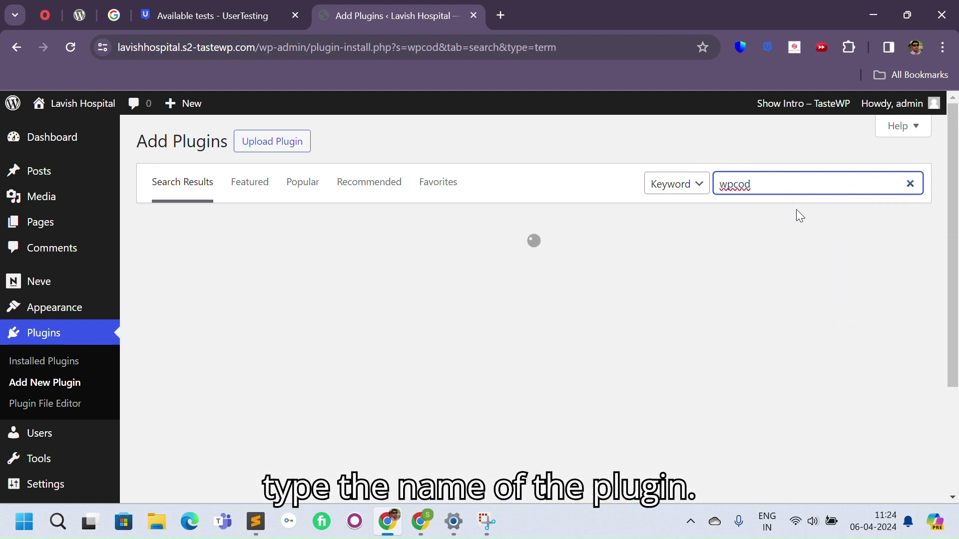
{"action": "type", "text": "e"}
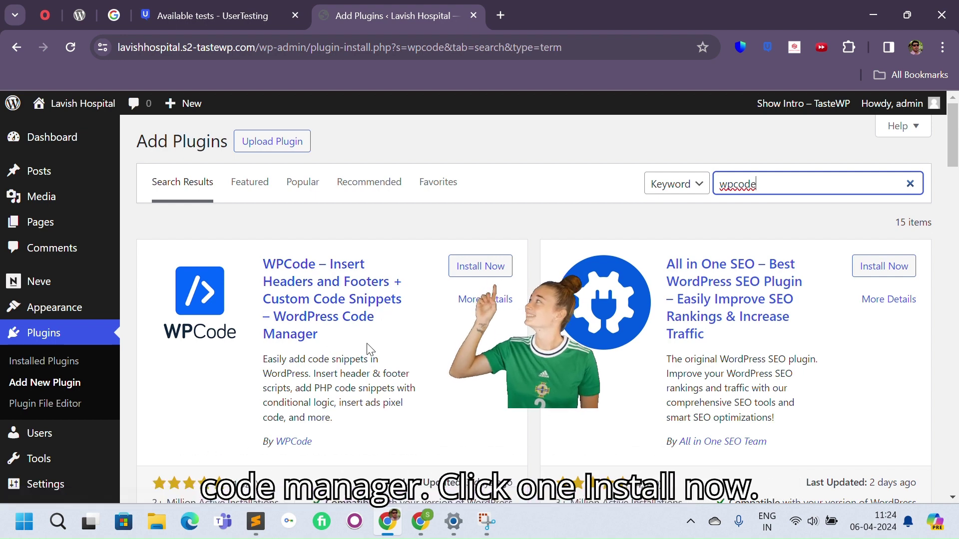
Install and activate the plugin "WPCode – Insert Headers and Footers + Custom Code Snippets", and look for it among the installed plugins
{"action": "left_click", "coordinate": [475, 266]}
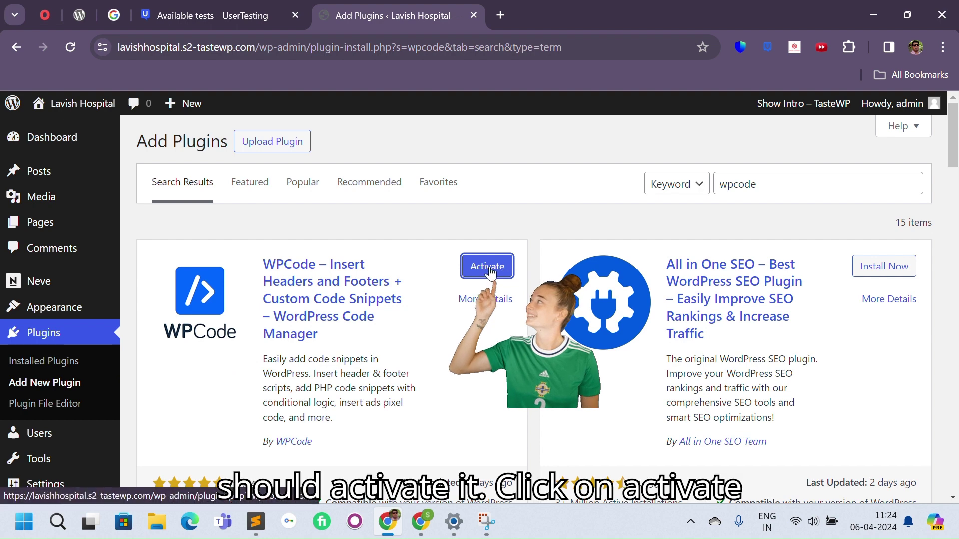
{"action": "left_click", "coordinate": [481, 266]}
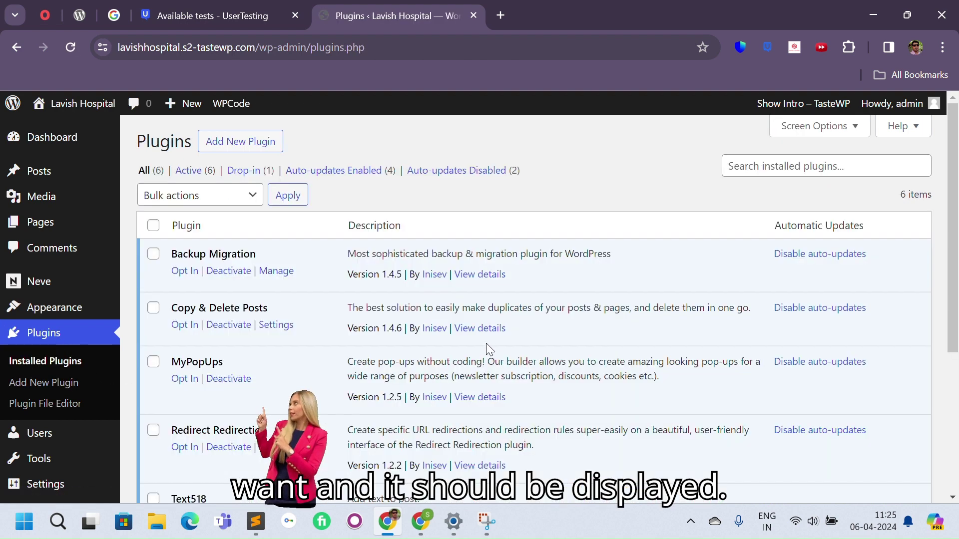
{"action": "scroll", "coordinate": [954, 300], "scroll_direction": "down", "scroll_amount": 3}
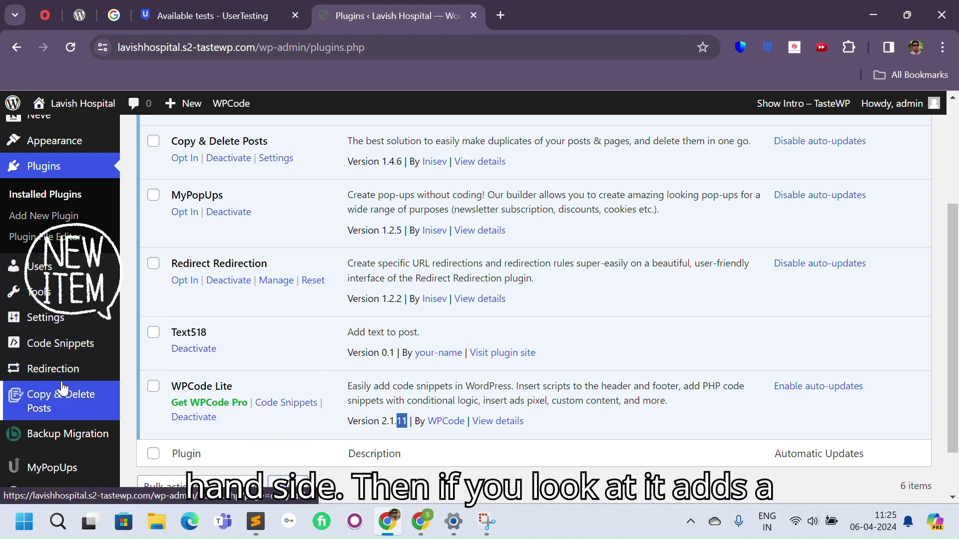
Open WPCode's Add Snippet page and look through the ready-made snippets it offers
{"action": "mouse_move", "coordinate": [66, 345]}
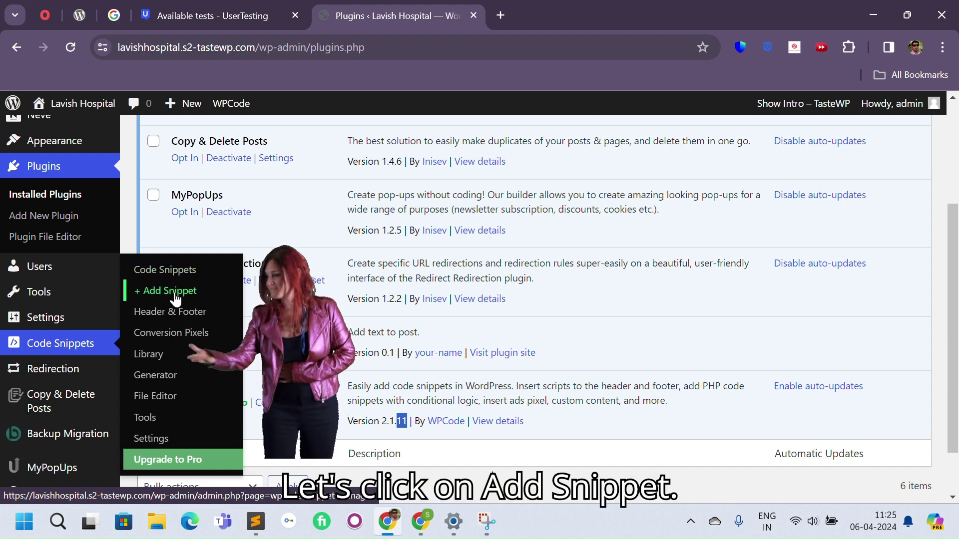
{"action": "left_click", "coordinate": [159, 302]}
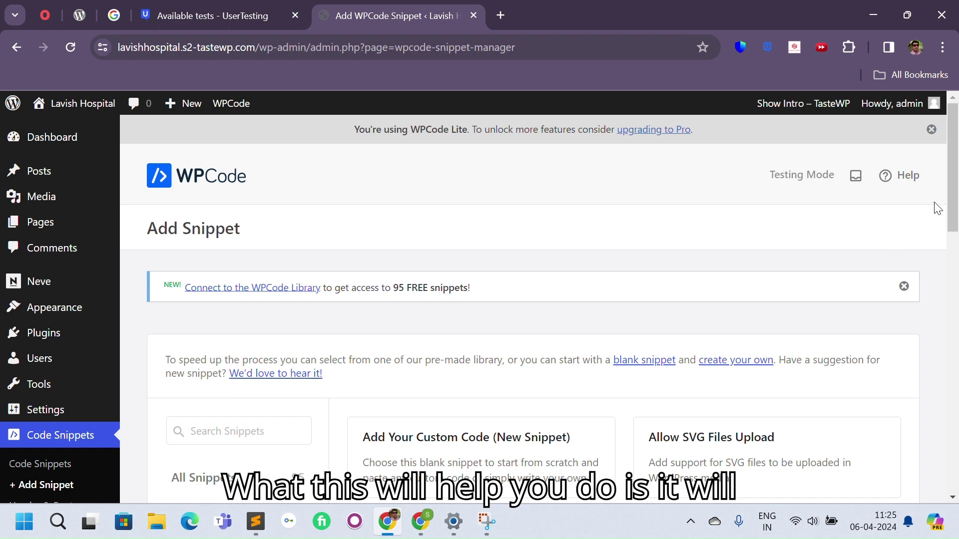
{"action": "left_click_drag", "start_coordinate": [956, 177], "coordinate": [949, 330]}
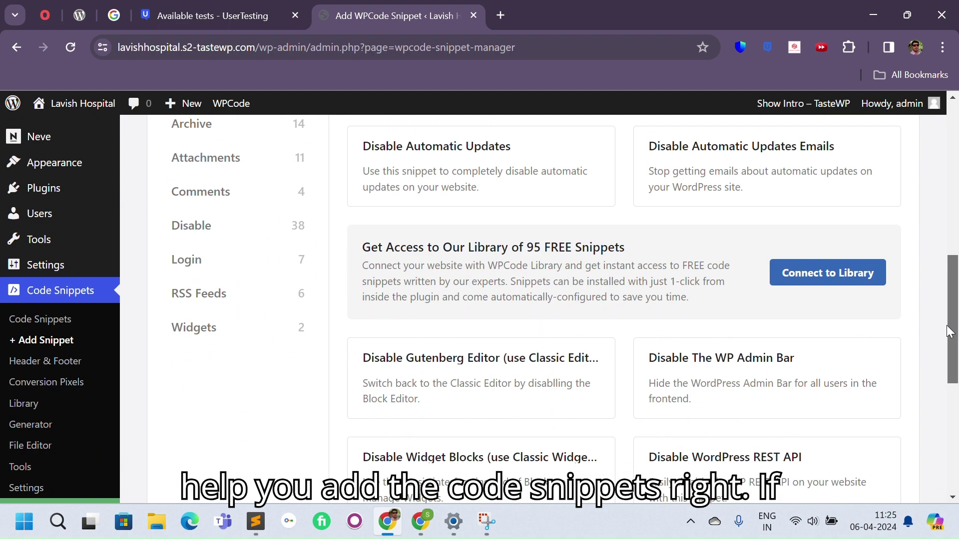
Move the test1 snippet in the list of all code snippets to the trash and dismiss the notices above the list
{"action": "left_click", "coordinate": [44, 318]}
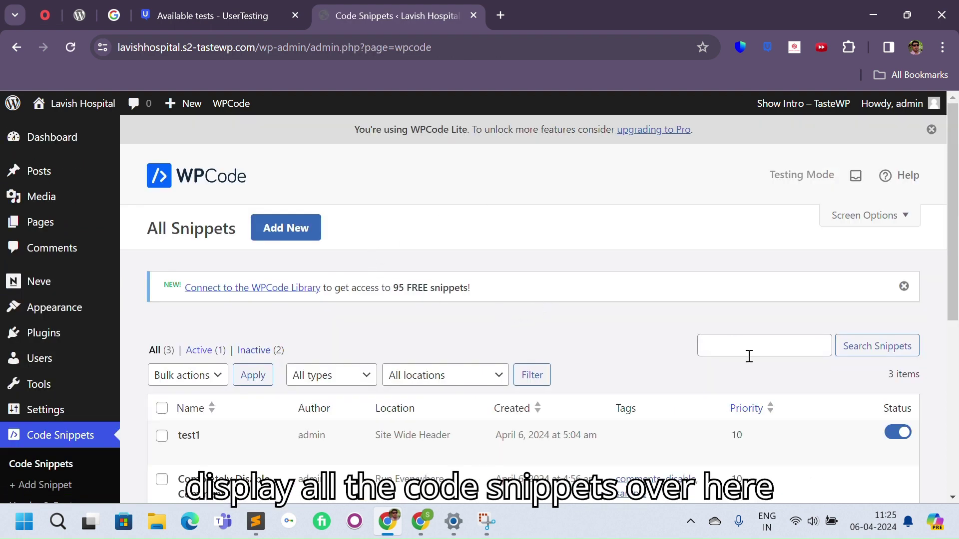
{"action": "left_click_drag", "start_coordinate": [957, 220], "coordinate": [950, 263]}
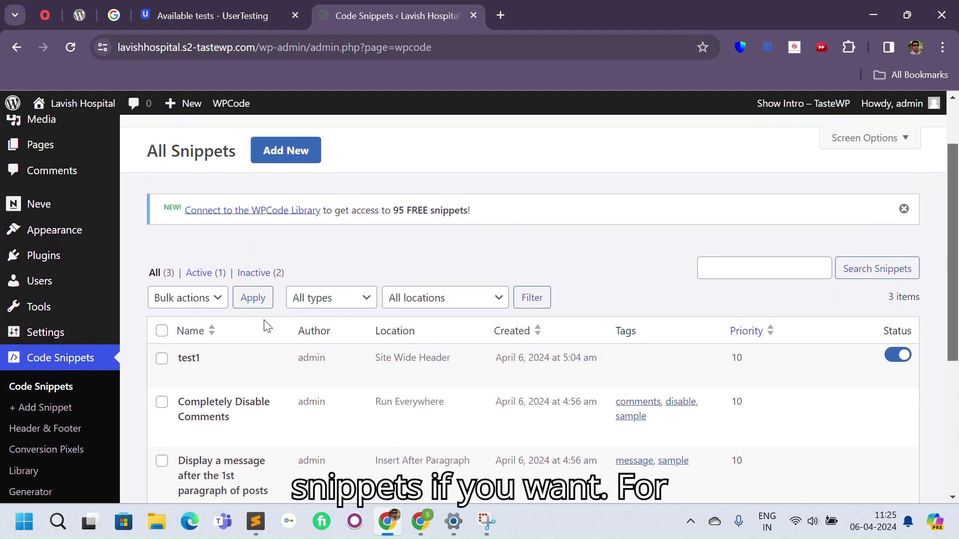
{"action": "mouse_move", "coordinate": [180, 367]}
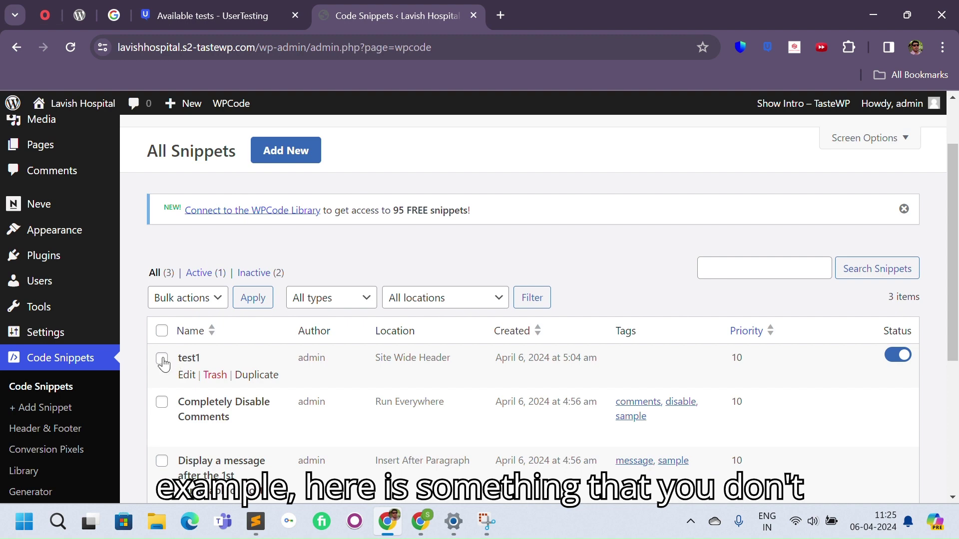
{"action": "left_click", "coordinate": [213, 376]}
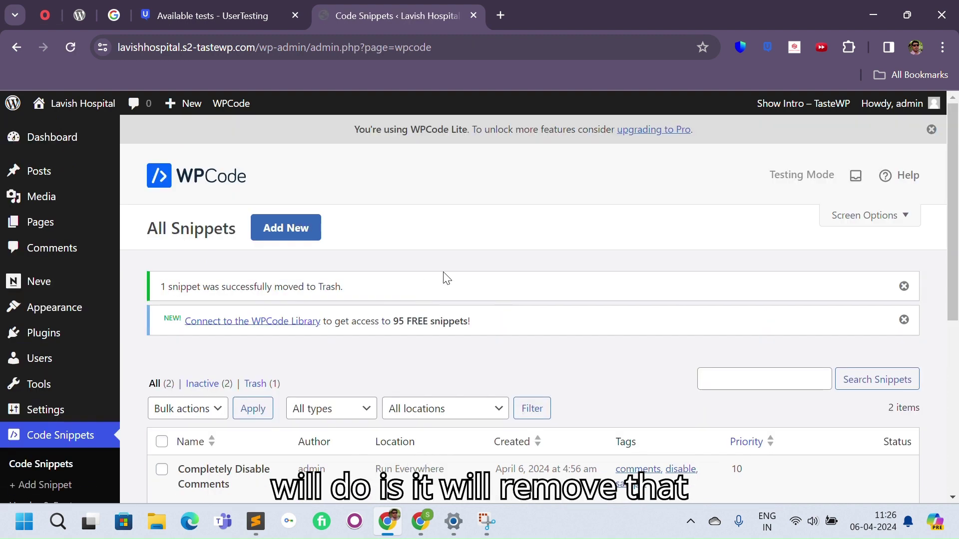
{"action": "scroll", "coordinate": [745, 300], "scroll_direction": "down", "scroll_amount": 5}
{"action": "scroll", "coordinate": [743, 283], "scroll_direction": "up", "scroll_amount": 5}
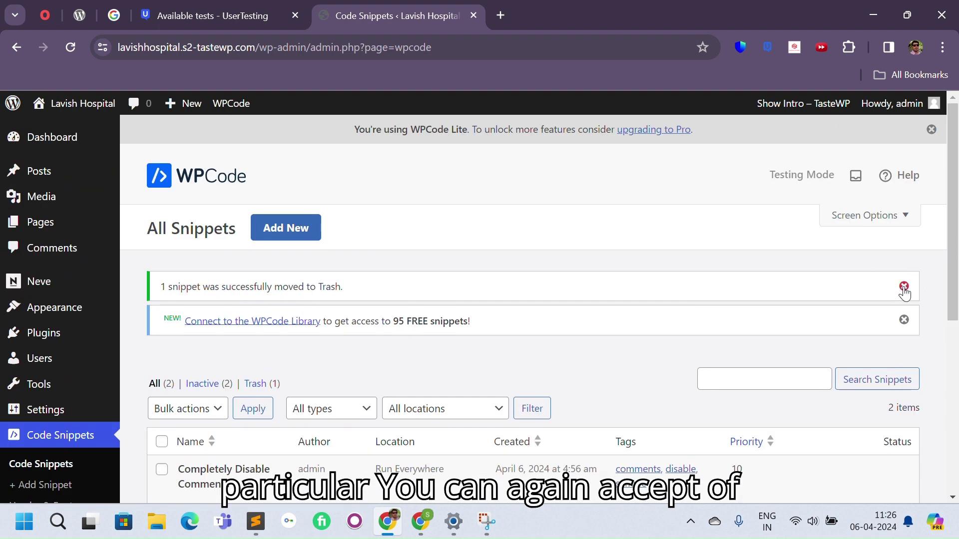
{"action": "left_click", "coordinate": [904, 287]}
{"action": "left_click", "coordinate": [904, 287]}
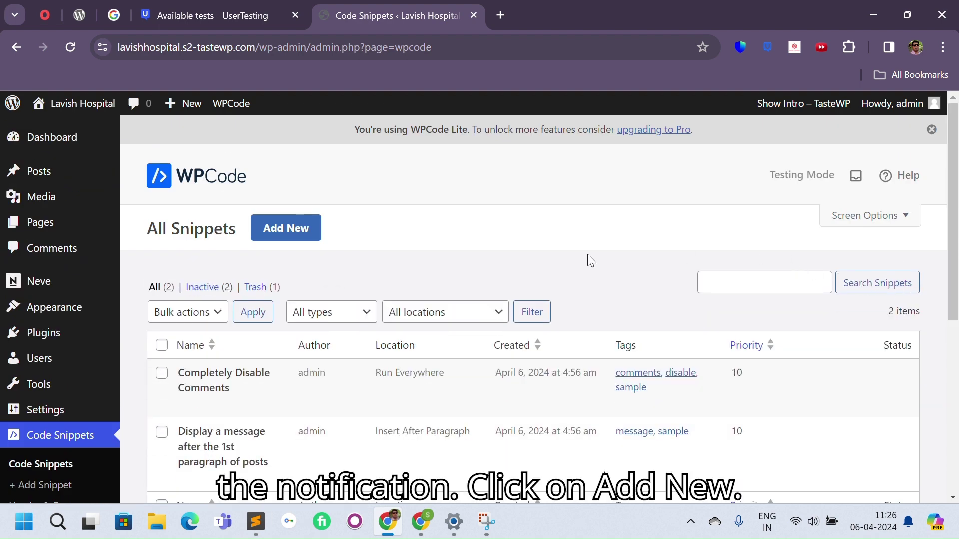
Start a new blank snippet using the "Add Your Custom Code (New Snippet)" option
{"action": "left_click", "coordinate": [281, 234]}
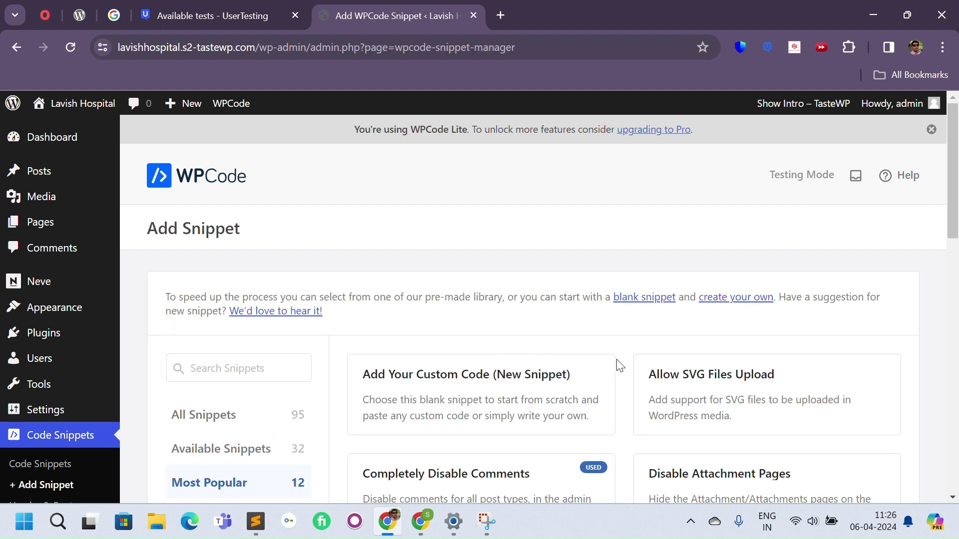
{"action": "left_click_drag", "start_coordinate": [953, 197], "coordinate": [951, 256]}
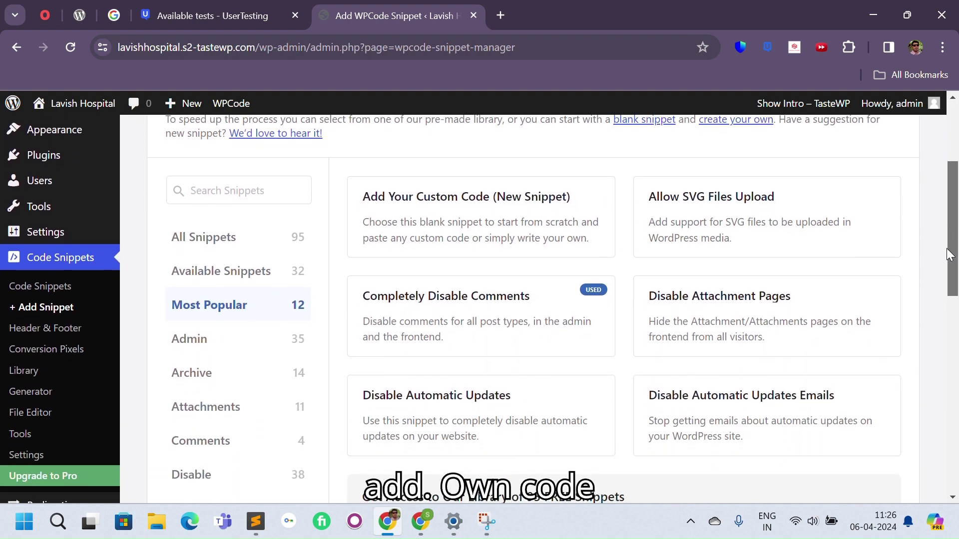
{"action": "mouse_move", "coordinate": [406, 209]}
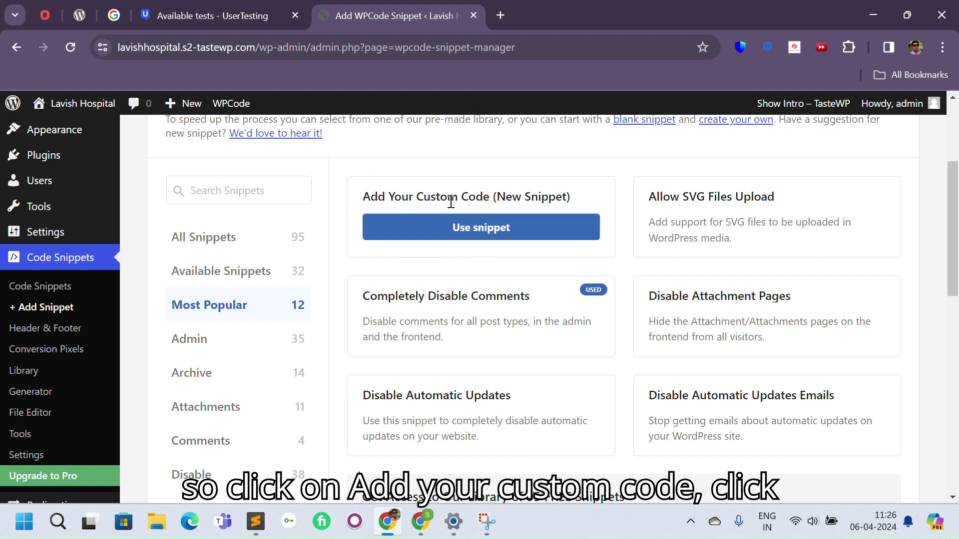
{"action": "left_click", "coordinate": [475, 229]}
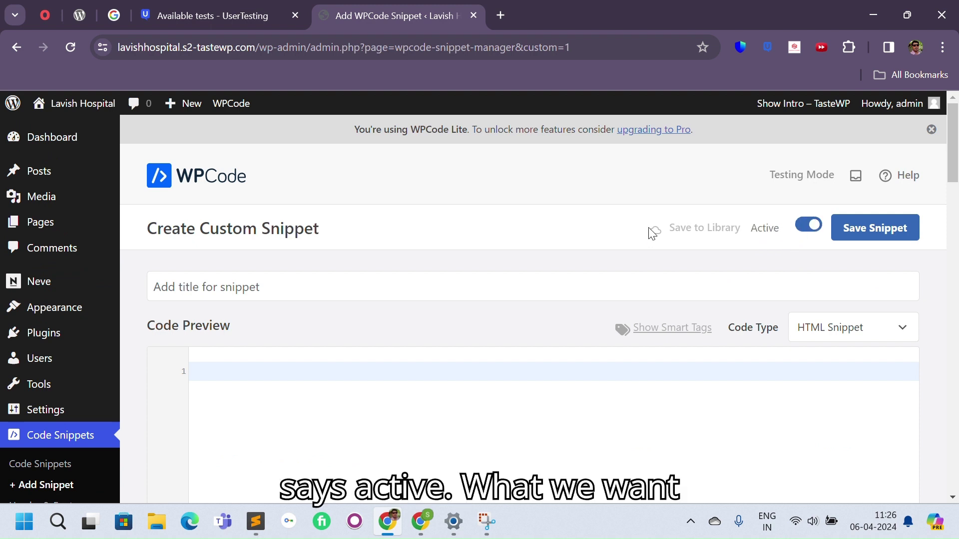
Title the custom snippet "test123"
{"action": "left_click", "coordinate": [272, 279]}
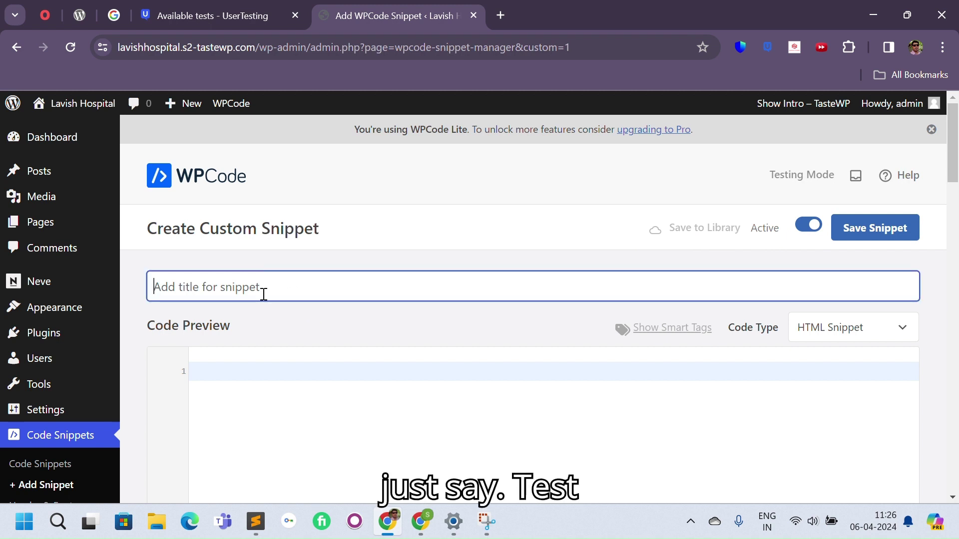
{"action": "type", "text": "test"}
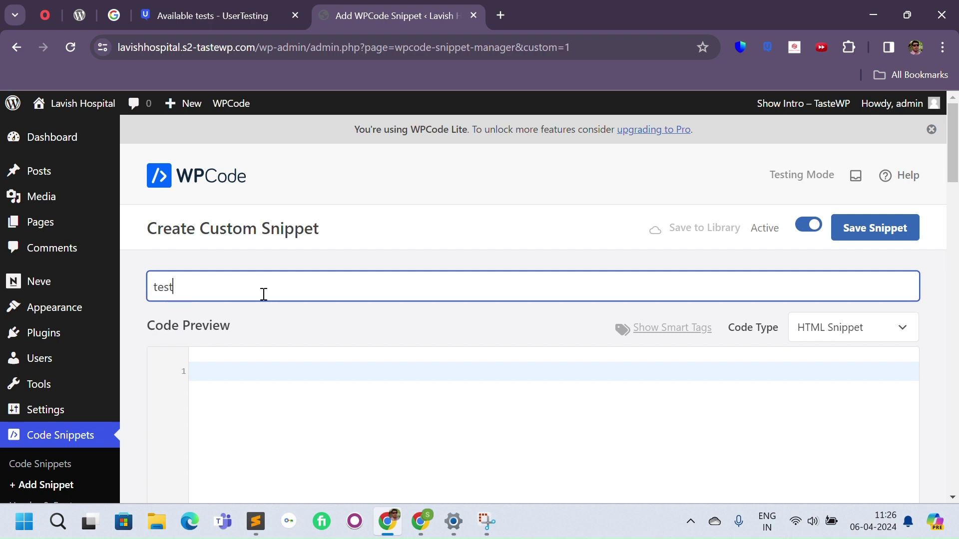
{"action": "type", "text": "123"}
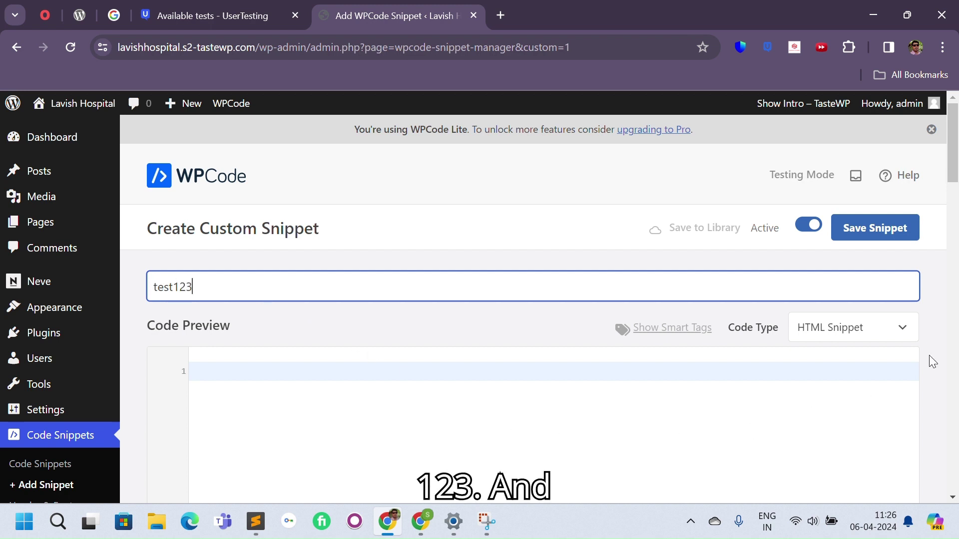
Write an h1 element containing "Test123 excuted." as the snippet's code, with HTML Snippet as the code type
{"action": "scroll", "coordinate": [899, 149], "scroll_direction": "down", "scroll_amount": 2}
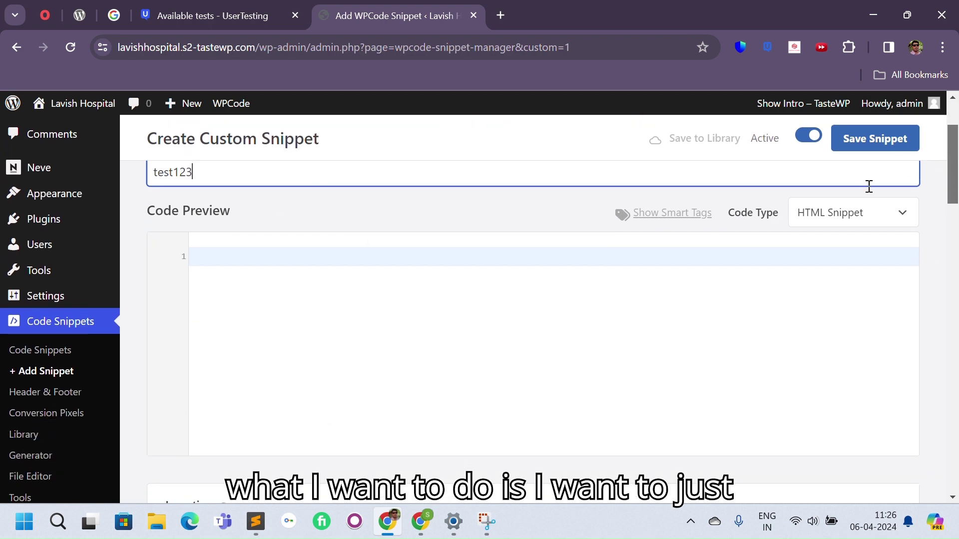
{"action": "left_click", "coordinate": [309, 257]}
{"action": "type", "text": "<"}
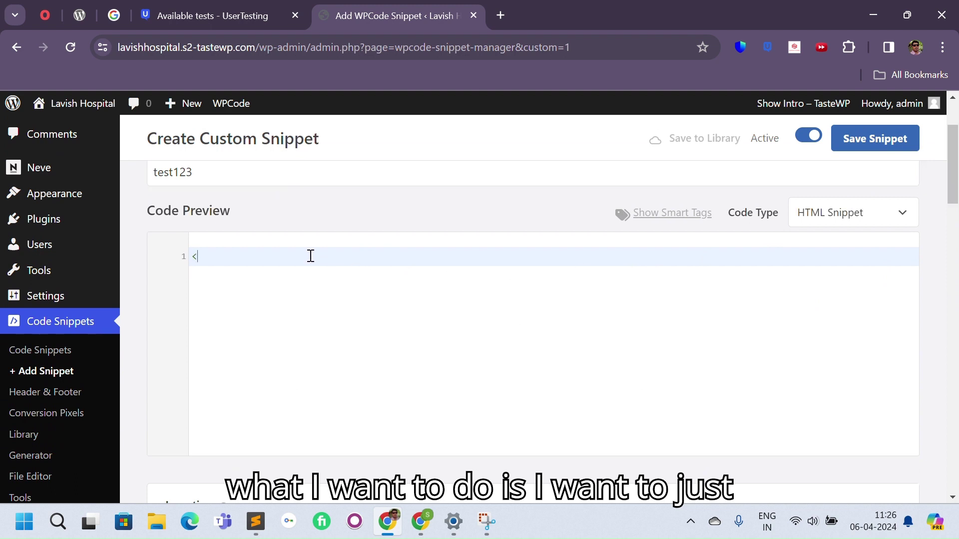
{"action": "type", "text": "h1>"}
{"action": "key", "text": "Return"}
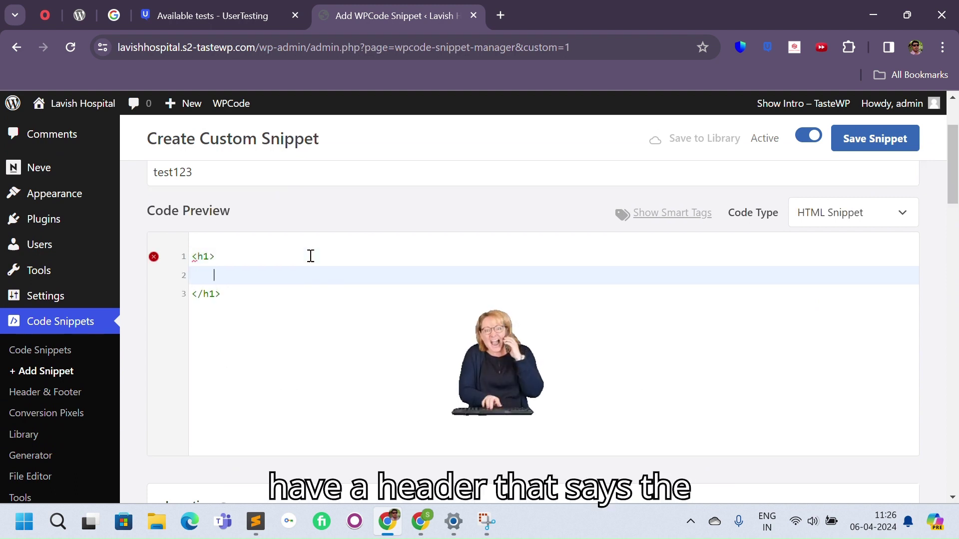
{"action": "type", "text": "Test"}
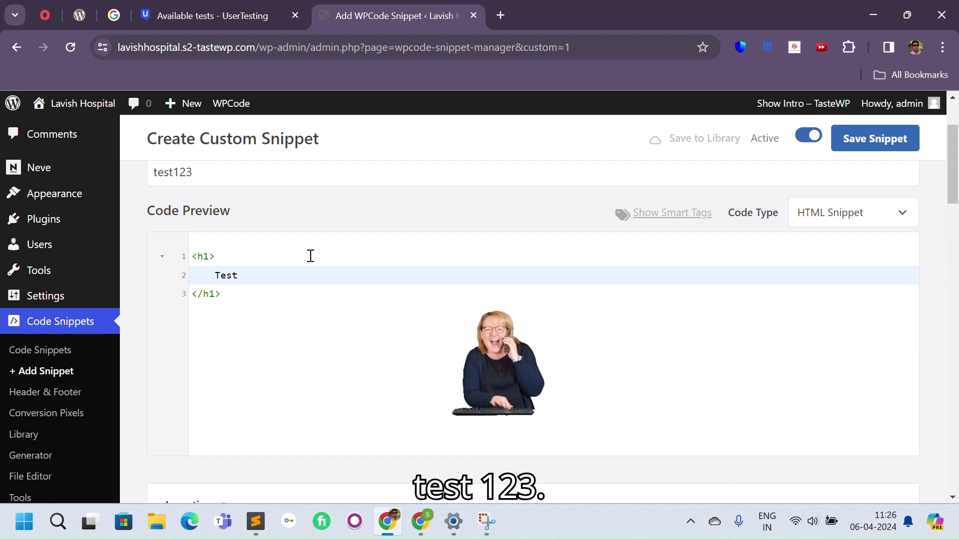
{"action": "type", "text": "123 exc"}
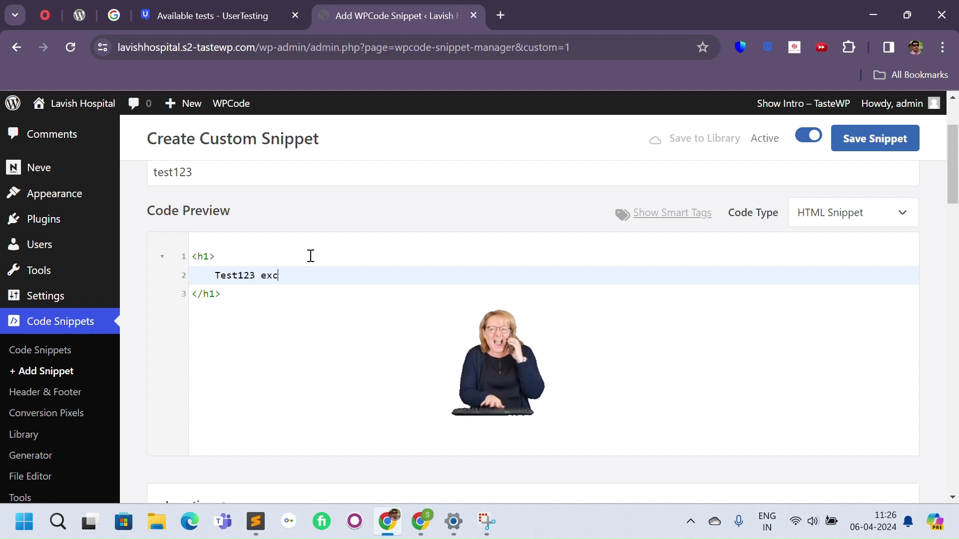
{"action": "type", "text": "uted."}
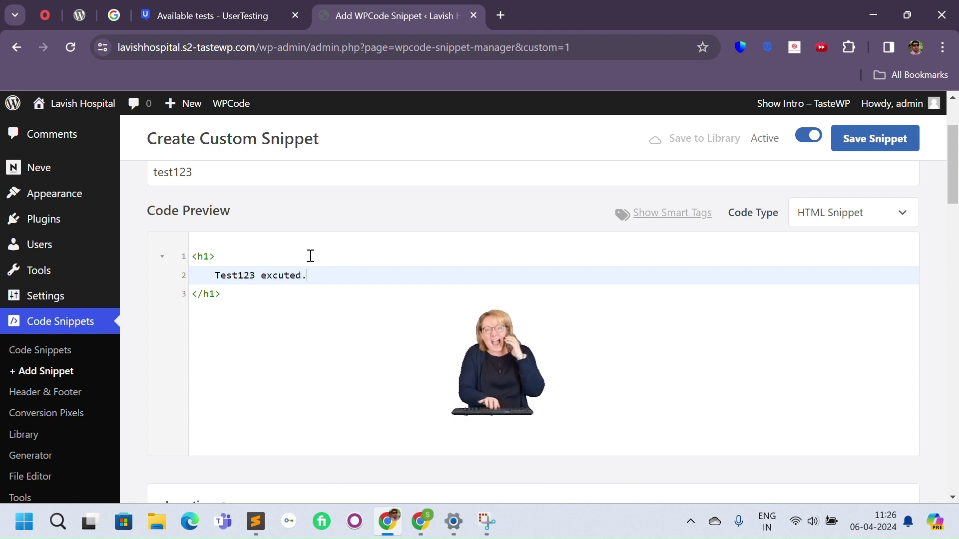
{"action": "left_click", "coordinate": [831, 218]}
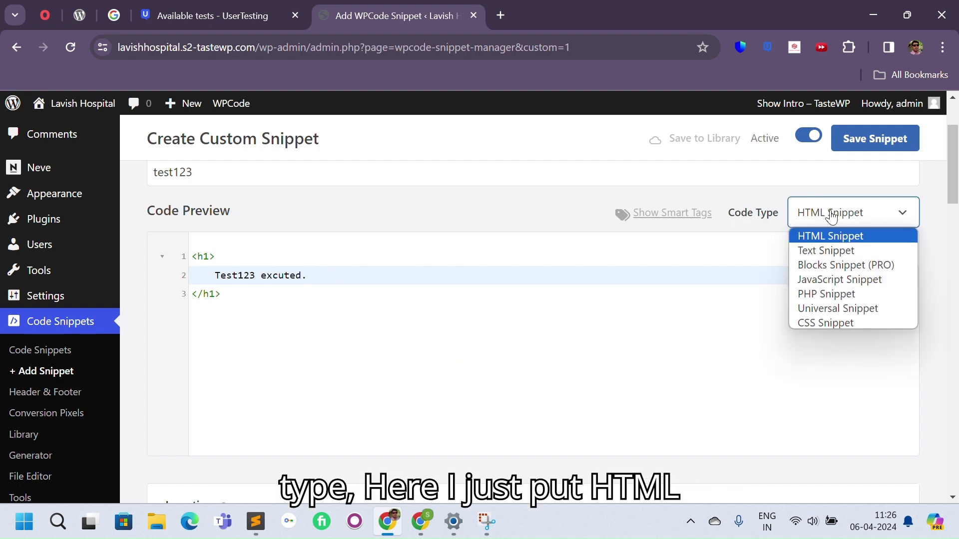
{"action": "left_click", "coordinate": [224, 294]}
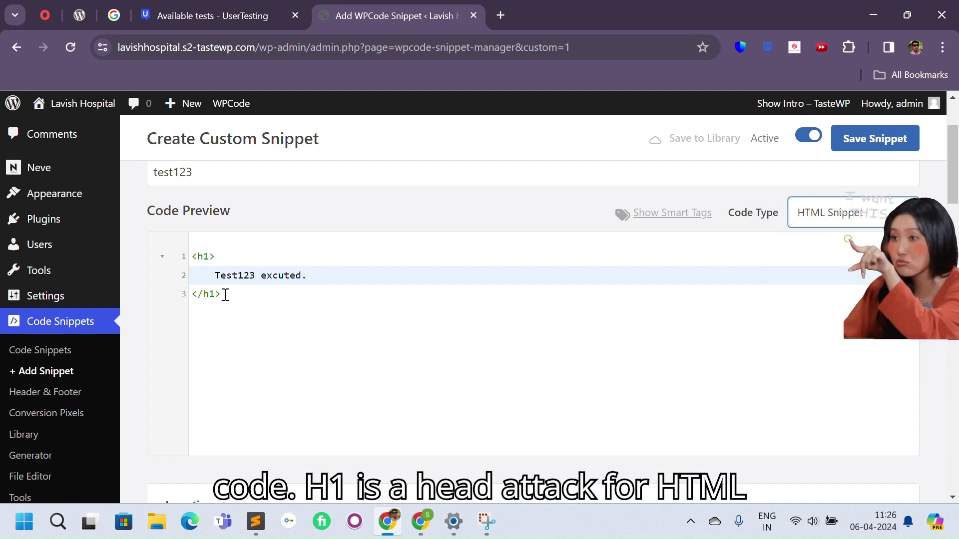
Review the h1 code and the available code types, keep HTML Snippet, and save the test123 snippet
{"action": "left_click_drag", "start_coordinate": [225, 295], "coordinate": [183, 257]}
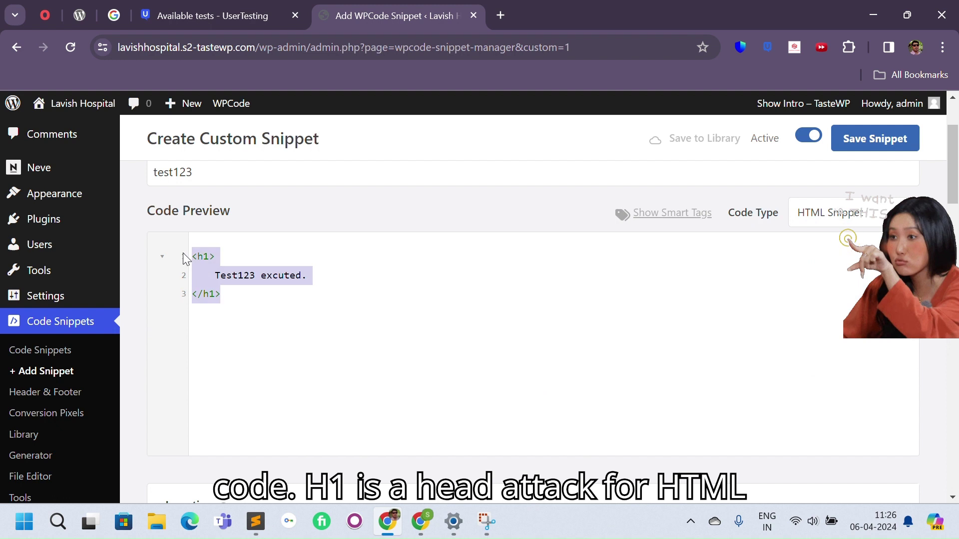
{"action": "left_click", "coordinate": [838, 212]}
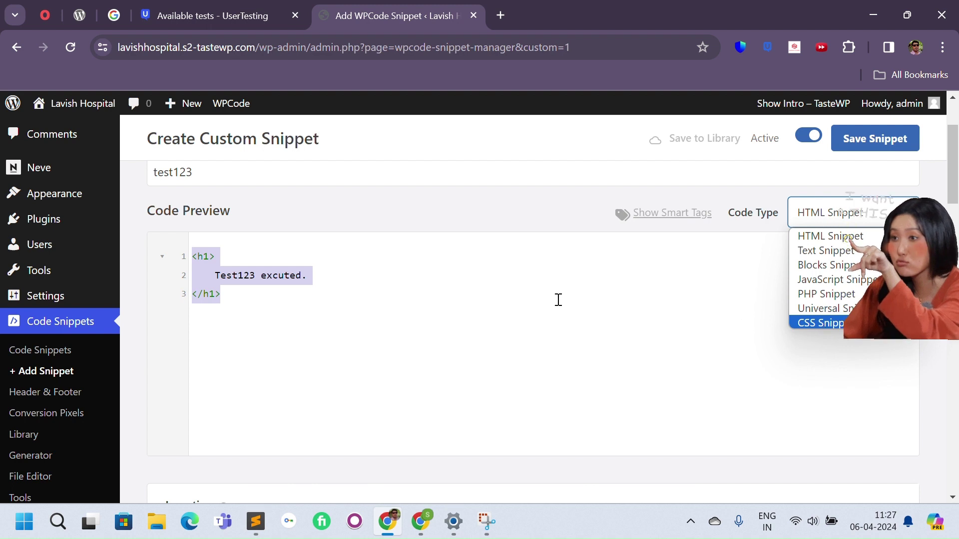
{"action": "left_click", "coordinate": [540, 294]}
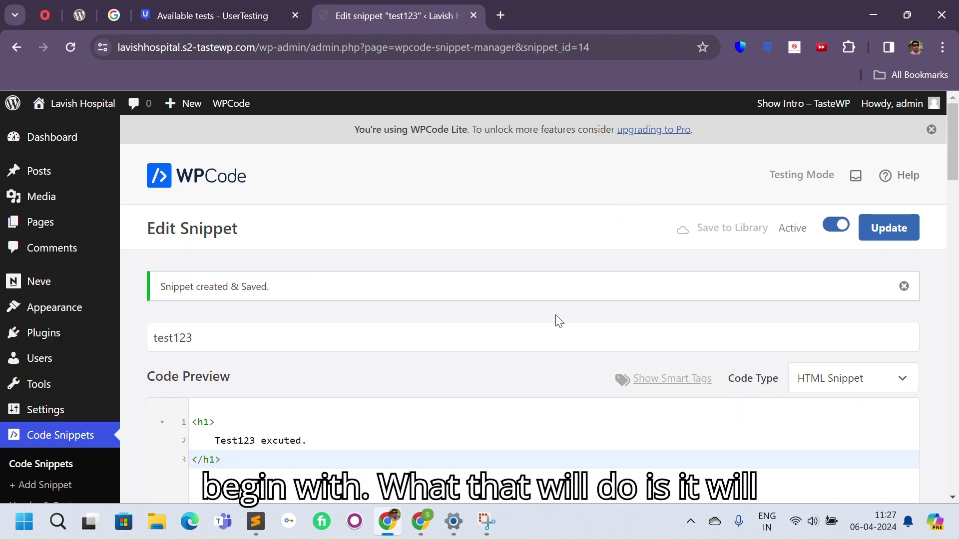
{"action": "left_click_drag", "start_coordinate": [171, 289], "coordinate": [268, 290]}
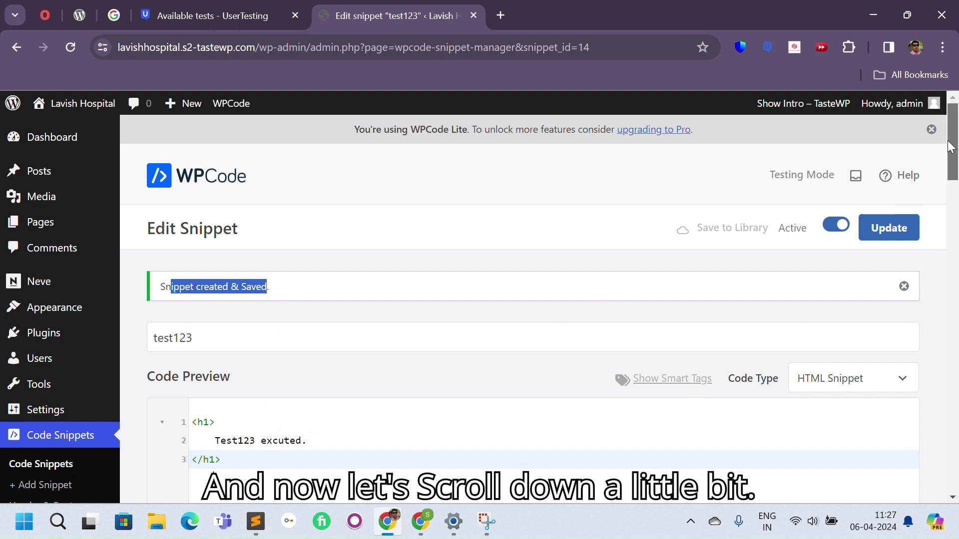
Examine the snippet's insertion settings, including the site-wide locations and the Auto Insert and Shortcode methods
{"action": "left_click_drag", "start_coordinate": [950, 146], "coordinate": [933, 227]}
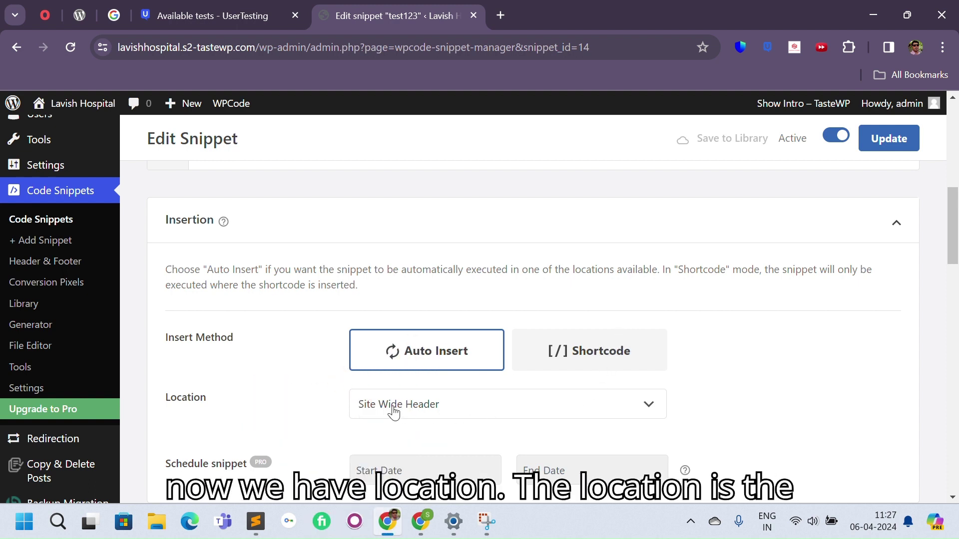
{"action": "scroll", "coordinate": [759, 255], "scroll_direction": "down", "scroll_amount": 3}
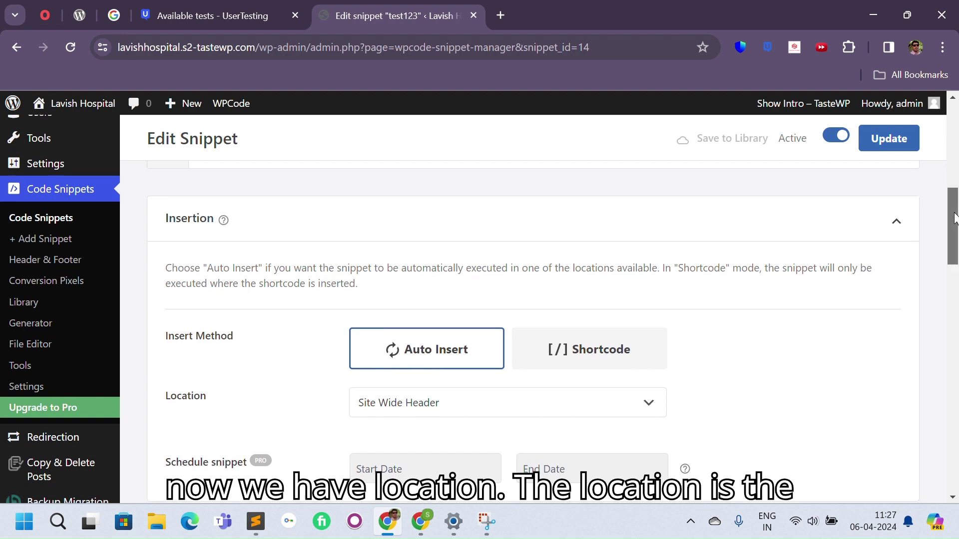
{"action": "left_click", "coordinate": [621, 288]}
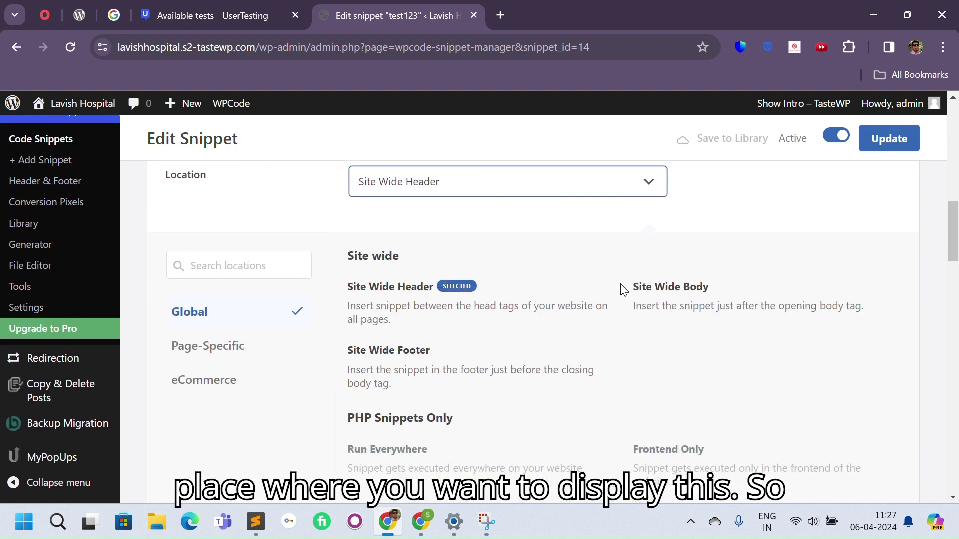
{"action": "left_click", "coordinate": [650, 184]}
{"action": "scroll", "coordinate": [648, 260], "scroll_direction": "up", "scroll_amount": 3}
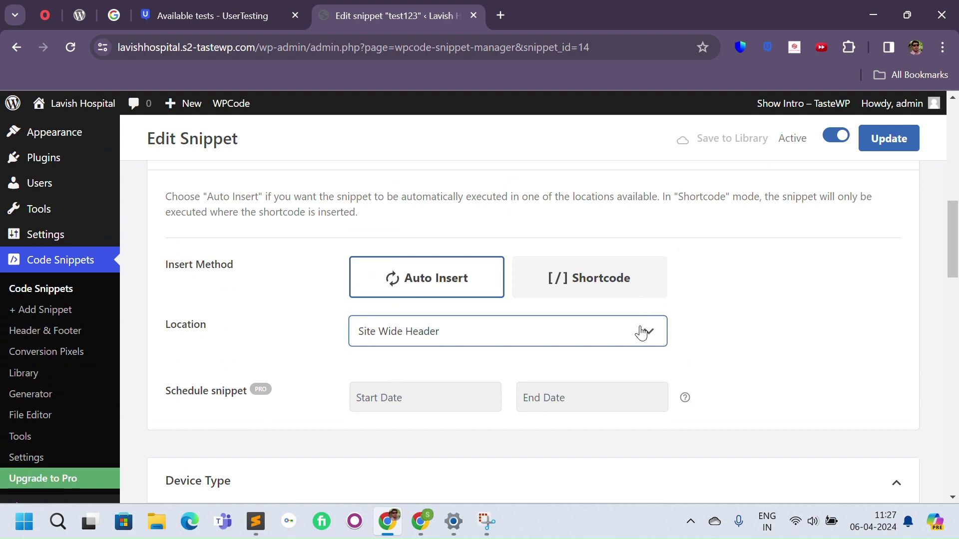
{"action": "scroll", "coordinate": [724, 321], "scroll_direction": "up", "scroll_amount": 3}
{"action": "scroll", "coordinate": [724, 321], "scroll_direction": "down", "scroll_amount": 4}
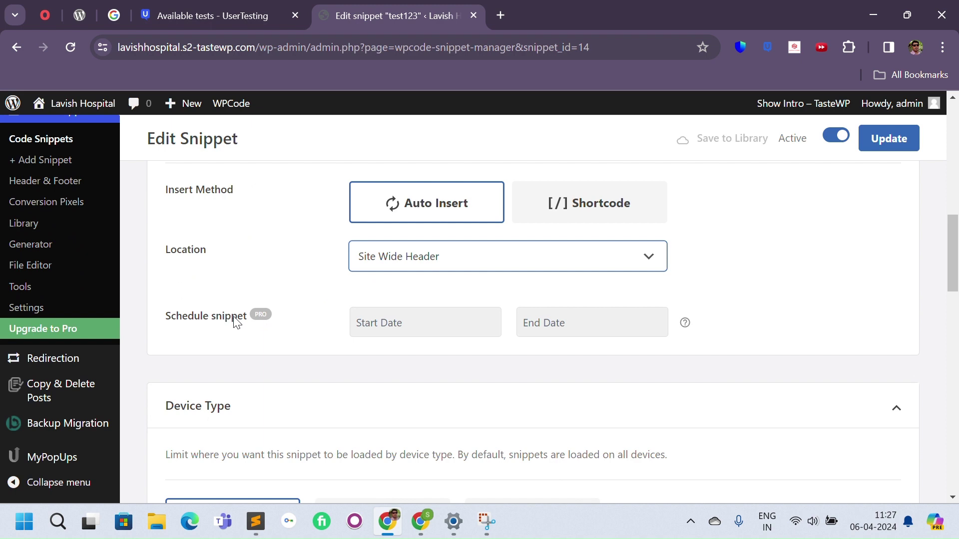
{"action": "left_click", "coordinate": [560, 194]}
{"action": "left_click", "coordinate": [439, 208]}
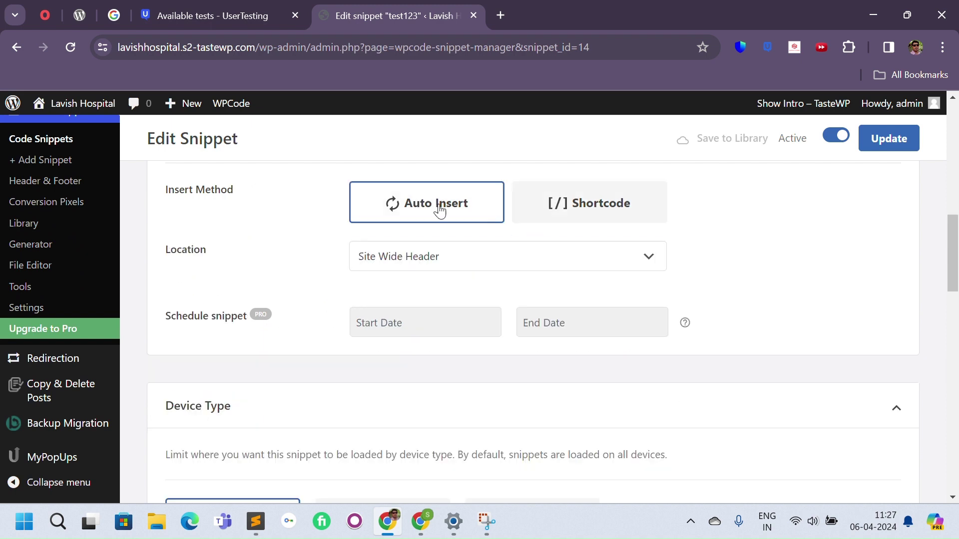
Set the snippet's auto-insert location to the page-specific option Insert Before Post
{"action": "left_click", "coordinate": [467, 266]}
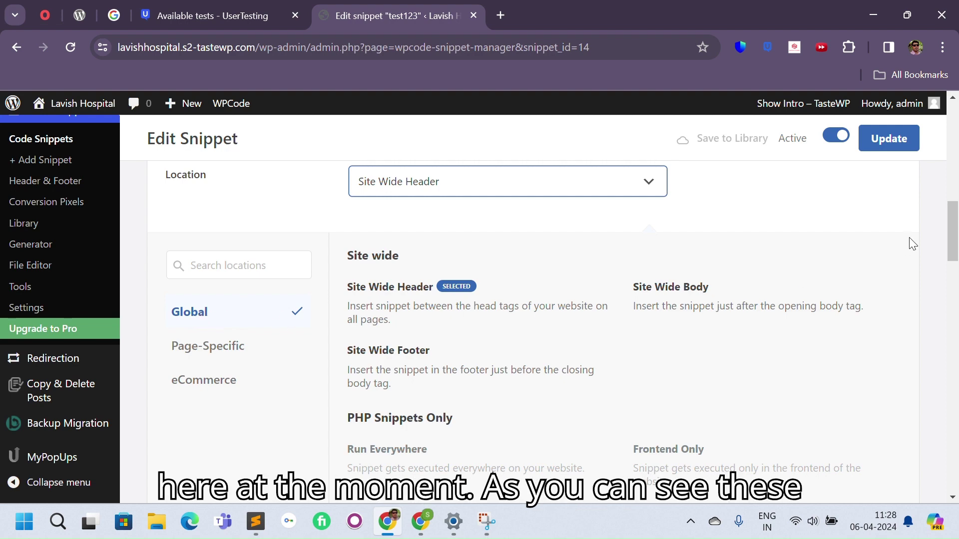
{"action": "mouse_move", "coordinate": [951, 238]}
{"action": "left_mouse_down"}
{"action": "mouse_move", "coordinate": [949, 308]}
{"action": "mouse_move", "coordinate": [946, 241]}
{"action": "left_mouse_up"}
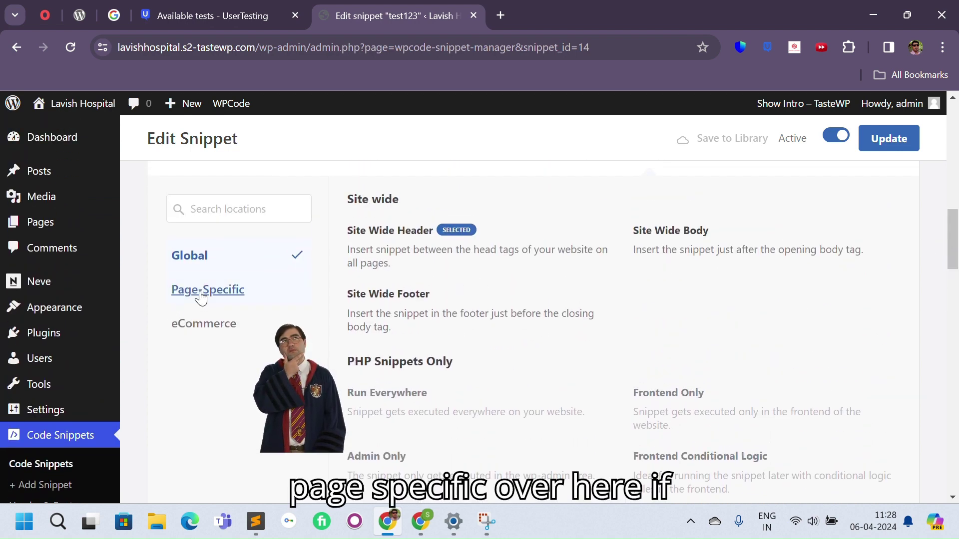
{"action": "left_click", "coordinate": [201, 298]}
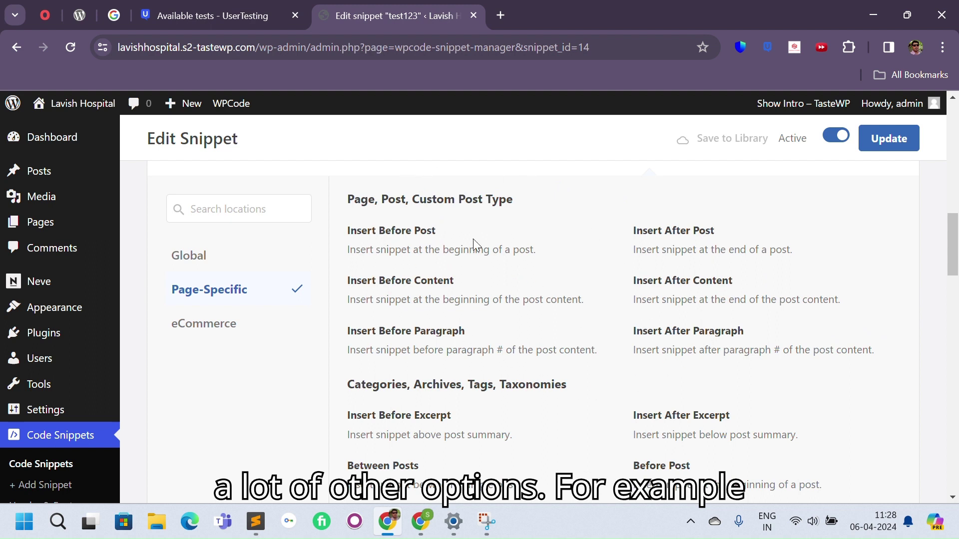
{"action": "left_click", "coordinate": [421, 231]}
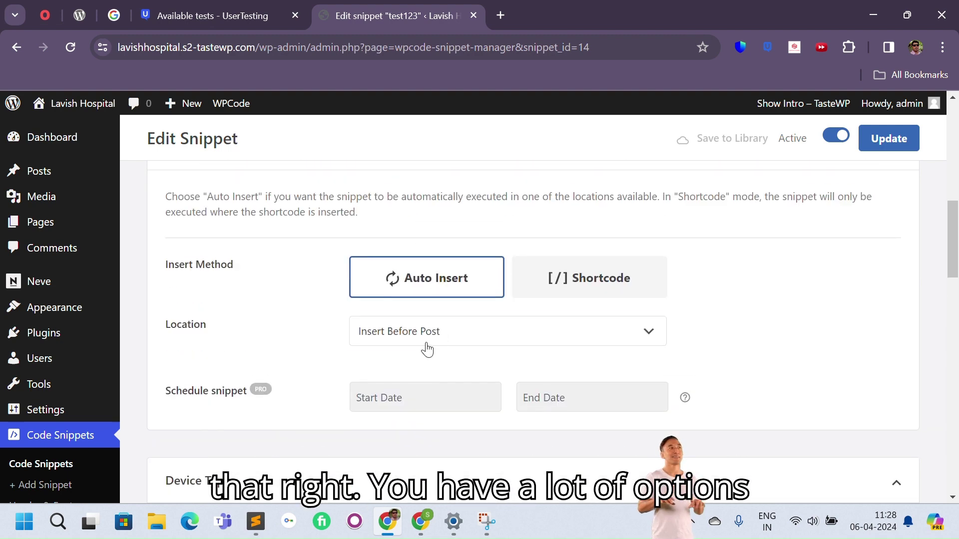
{"action": "left_click", "coordinate": [424, 337]}
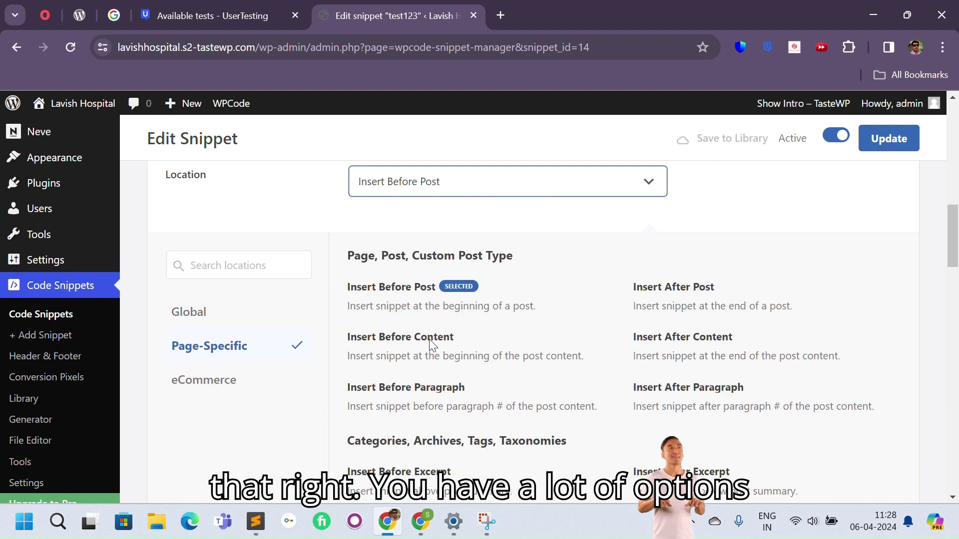
{"action": "left_click", "coordinate": [652, 181]}
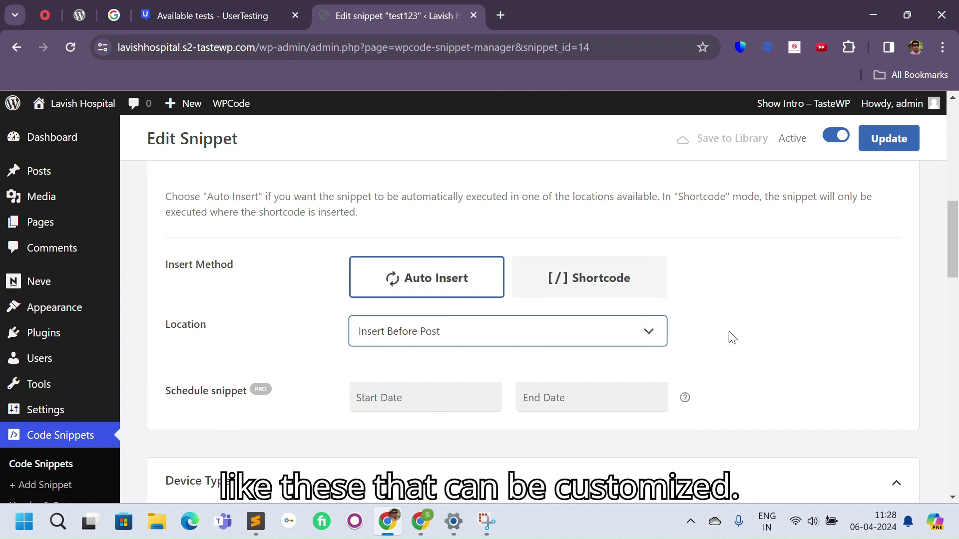
{"action": "mouse_move", "coordinate": [952, 248]}
{"action": "left_mouse_down"}
{"action": "mouse_move", "coordinate": [954, 305]}
{"action": "mouse_move", "coordinate": [953, 262]}
{"action": "left_mouse_up"}
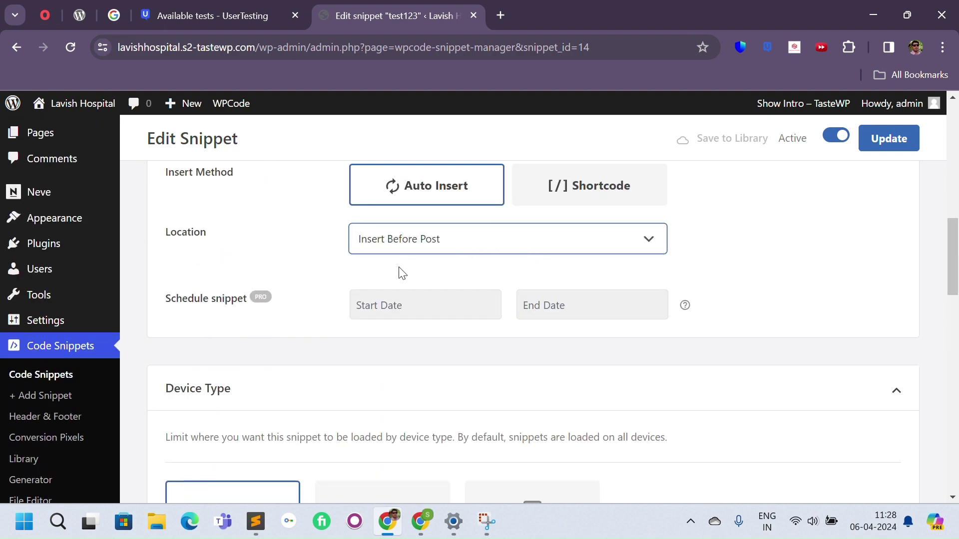
{"action": "scroll", "coordinate": [402, 272], "scroll_direction": "up", "scroll_amount": 1}
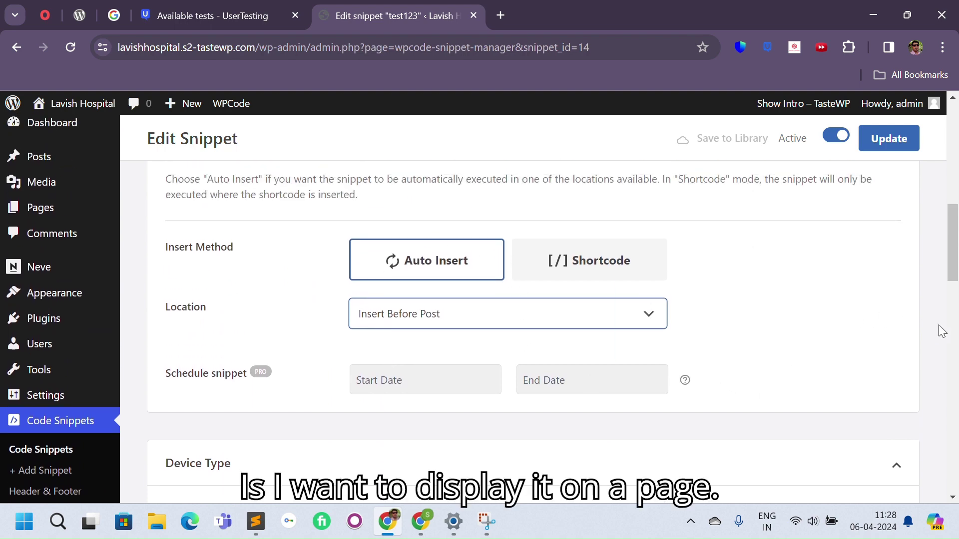
{"action": "left_click_drag", "start_coordinate": [957, 334], "coordinate": [951, 252]}
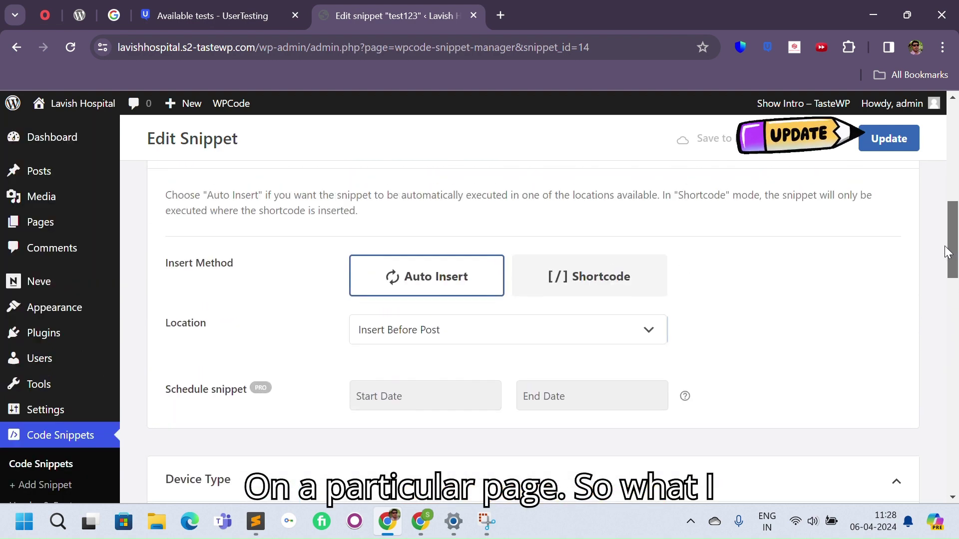
{"action": "left_click", "coordinate": [564, 280]}
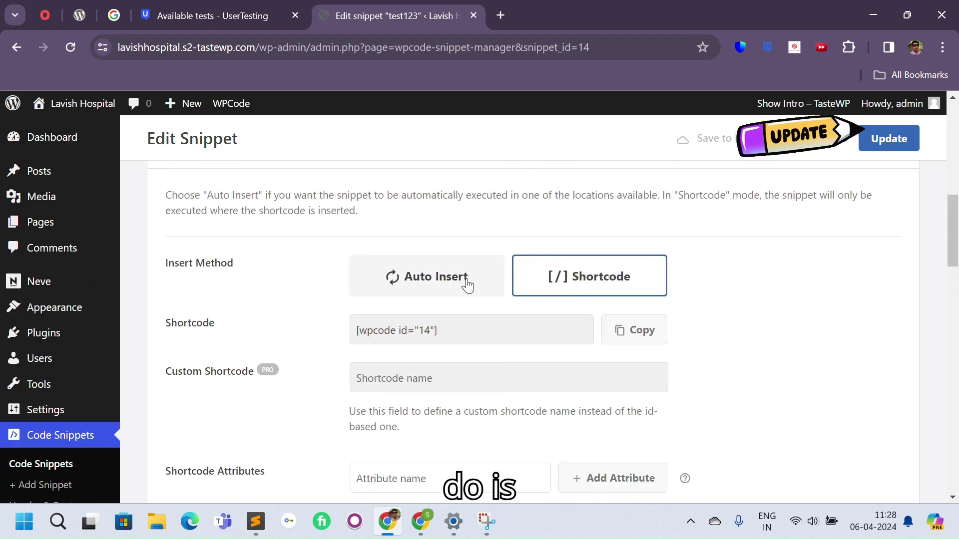
{"action": "left_click", "coordinate": [443, 286]}
Set the snippet's auto-insert location to Site Wide Footer from the Global locations
{"action": "left_click", "coordinate": [452, 330]}
{"action": "scroll", "coordinate": [456, 331], "scroll_direction": "down", "scroll_amount": 3}
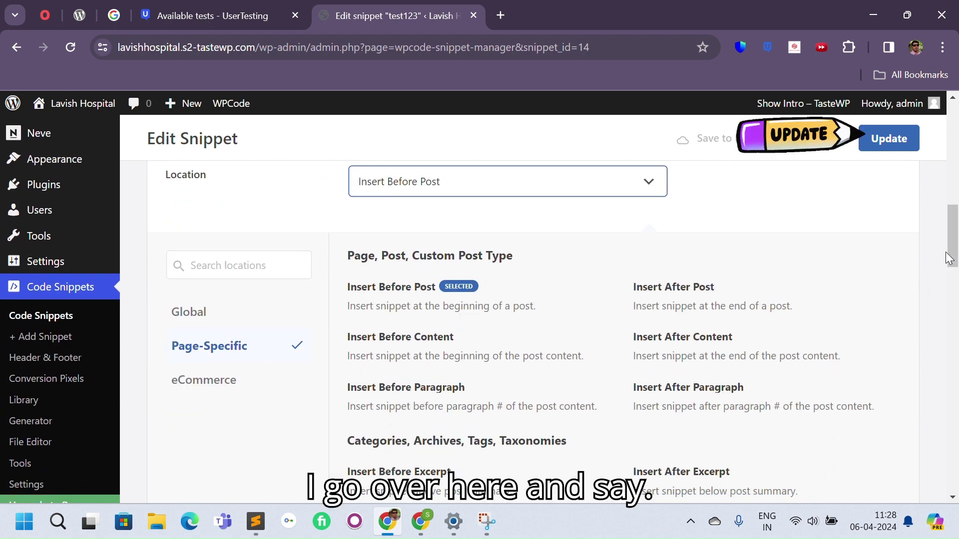
{"action": "mouse_move", "coordinate": [953, 253]}
{"action": "left_mouse_down"}
{"action": "mouse_move", "coordinate": [952, 328]}
{"action": "mouse_move", "coordinate": [954, 255]}
{"action": "left_mouse_up"}
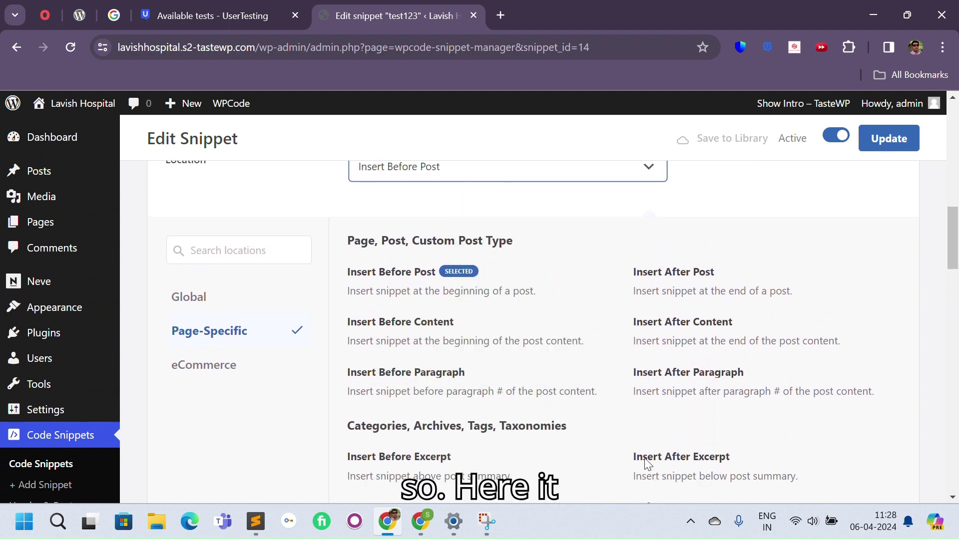
{"action": "mouse_move", "coordinate": [953, 250]}
{"action": "left_mouse_down"}
{"action": "mouse_move", "coordinate": [952, 297]}
{"action": "mouse_move", "coordinate": [949, 251]}
{"action": "left_mouse_up"}
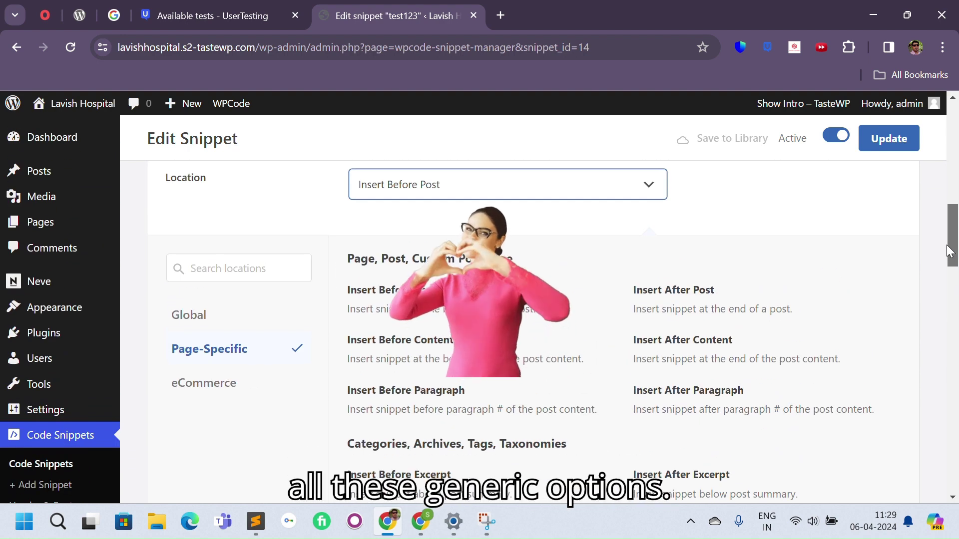
{"action": "left_click", "coordinate": [221, 327]}
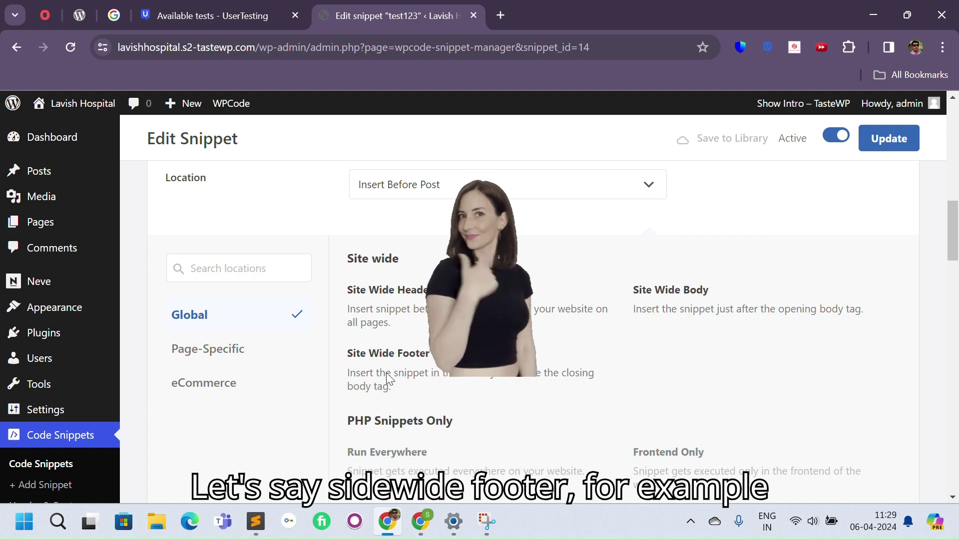
{"action": "left_click", "coordinate": [389, 355]}
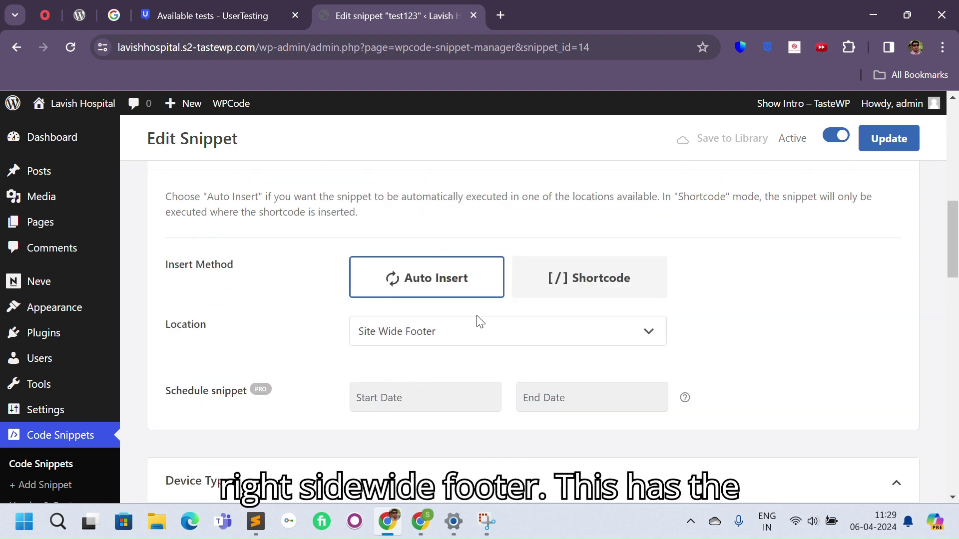
Open the live Lavish Hospital site in a new tab and examine the home page from the header to the footer
{"action": "left_click_drag", "start_coordinate": [954, 245], "coordinate": [953, 354]}
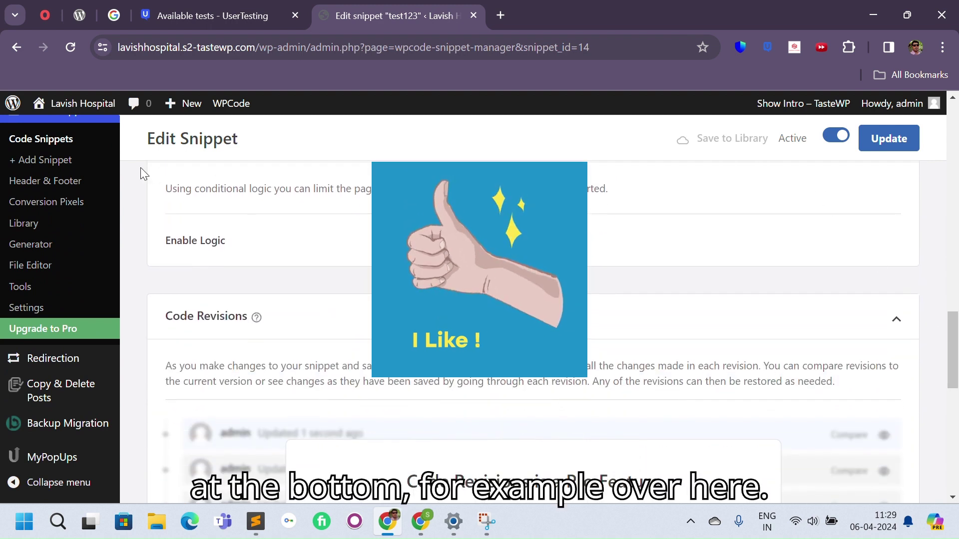
{"action": "mouse_move", "coordinate": [79, 103]}
{"action": "middle_click", "coordinate": [67, 131]}
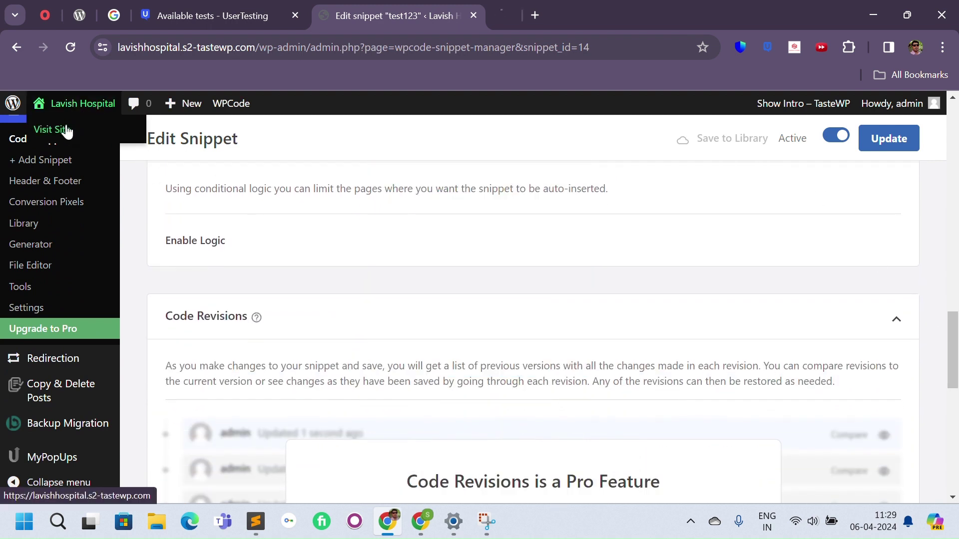
{"action": "left_click", "coordinate": [615, 4]}
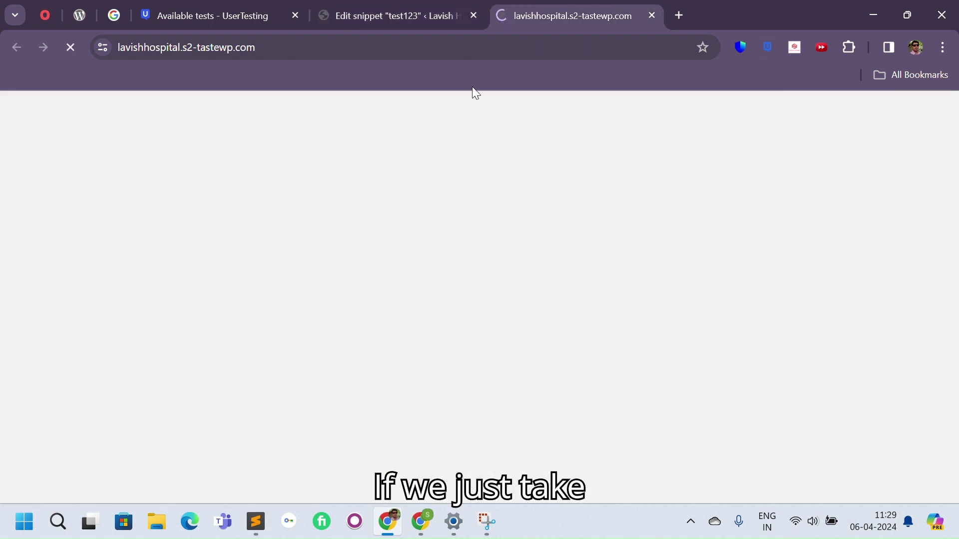
{"action": "left_click", "coordinate": [230, 52]}
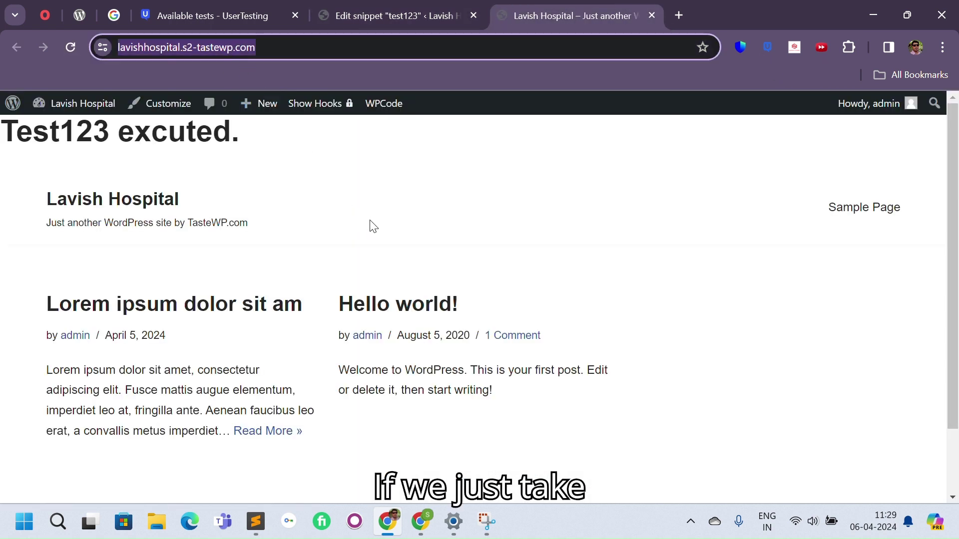
{"action": "left_click_drag", "start_coordinate": [956, 220], "coordinate": [956, 336]}
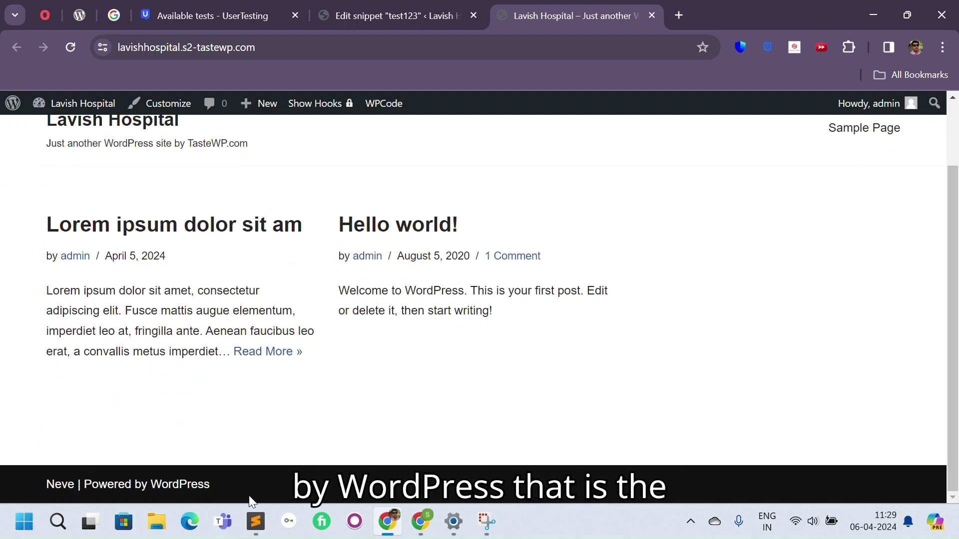
Return to editing the test123 snippet and enable its Smart Conditional Logic
{"action": "left_click", "coordinate": [347, 9]}
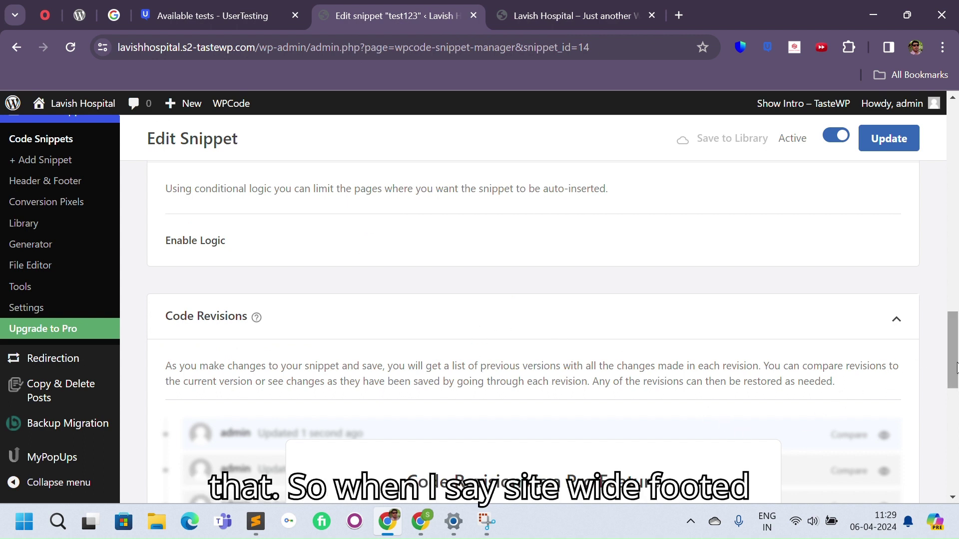
{"action": "mouse_move", "coordinate": [954, 365]}
{"action": "left_mouse_down"}
{"action": "mouse_move", "coordinate": [946, 280]}
{"action": "mouse_move", "coordinate": [952, 351]}
{"action": "left_mouse_up"}
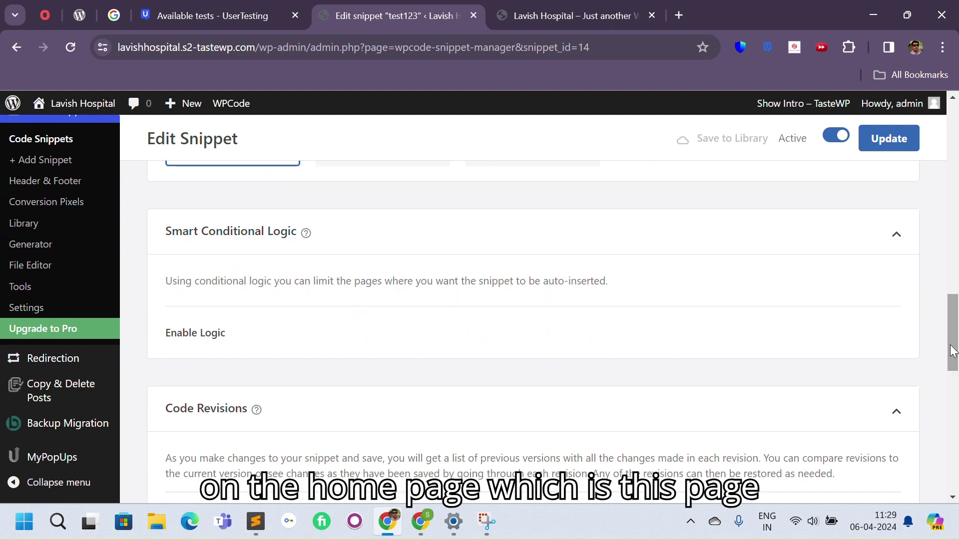
{"action": "left_click", "coordinate": [619, 7]}
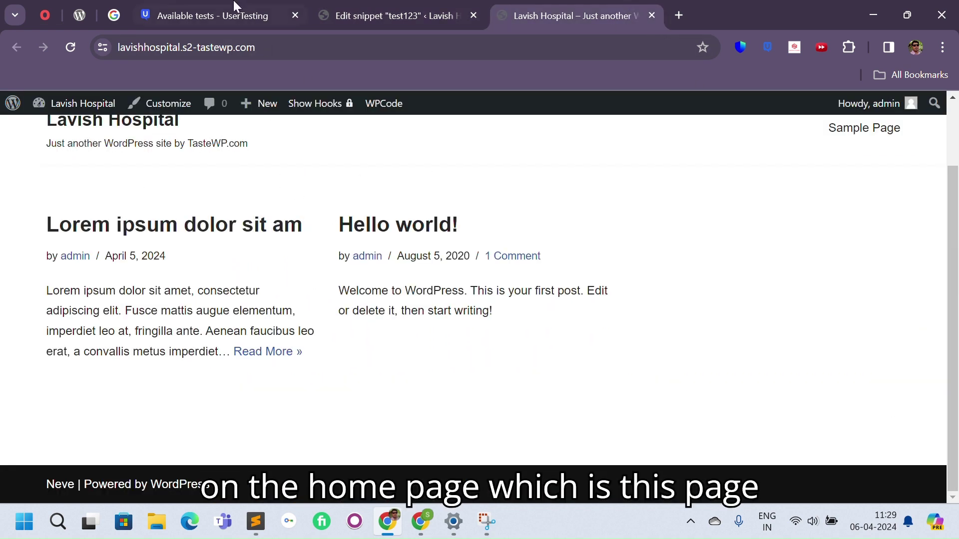
{"action": "left_click", "coordinate": [348, 17]}
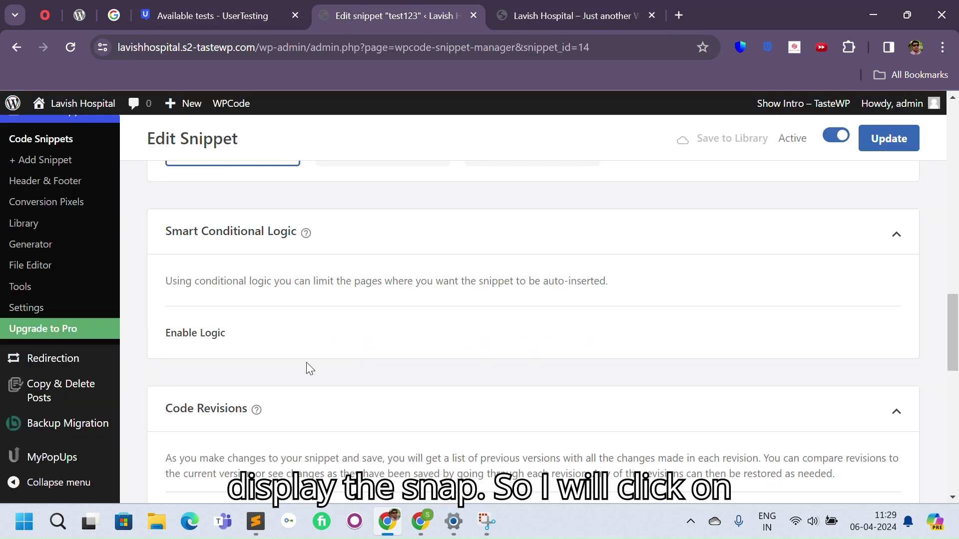
{"action": "left_click", "coordinate": [362, 330]}
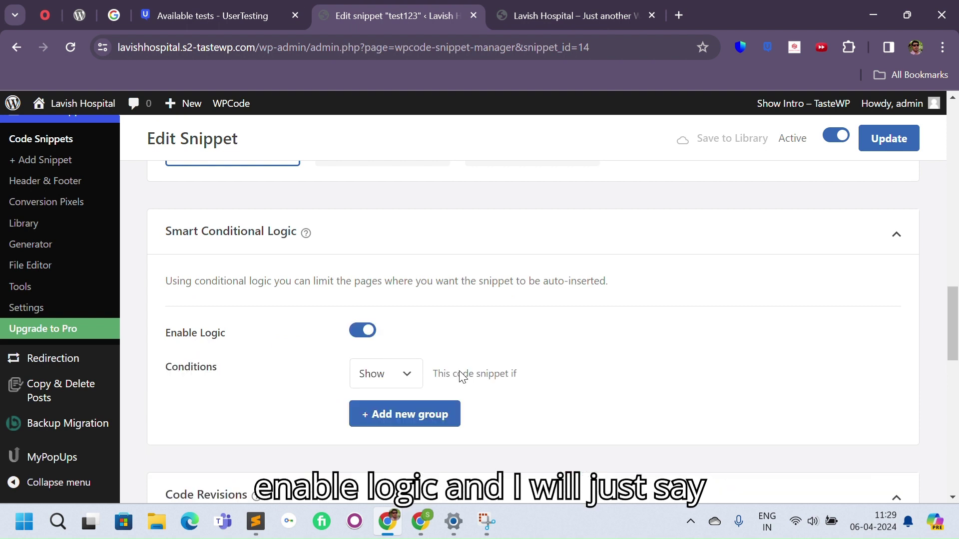
Add a condition group that shows the snippet if the Page URL is the Lavish Hospital home page address, and update the snippet
{"action": "left_click", "coordinate": [397, 414]}
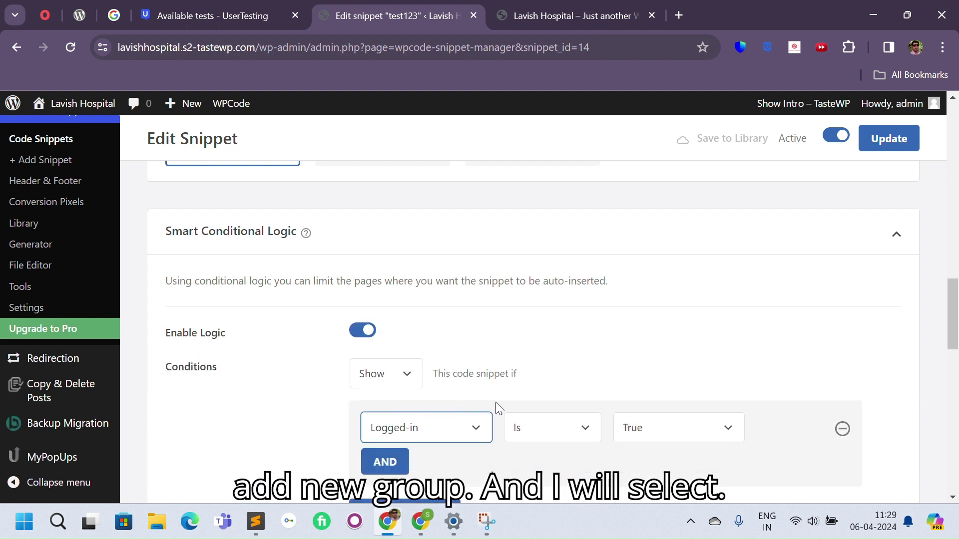
{"action": "left_click", "coordinate": [452, 440]}
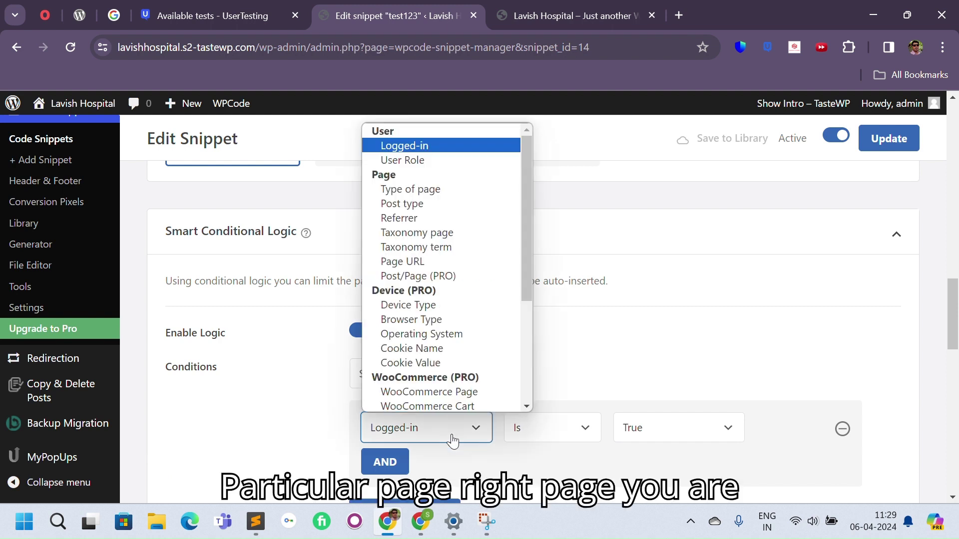
{"action": "left_click", "coordinate": [460, 261]}
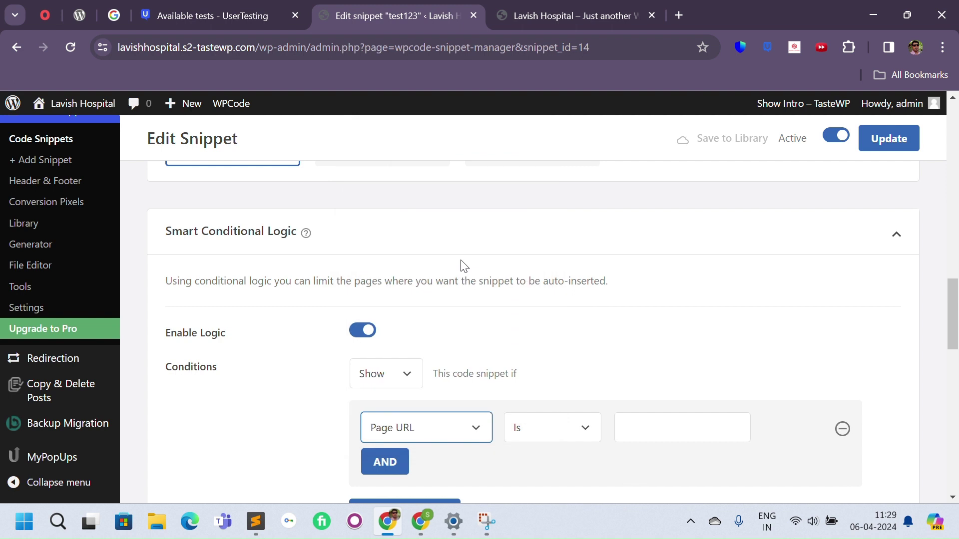
{"action": "left_click", "coordinate": [659, 426]}
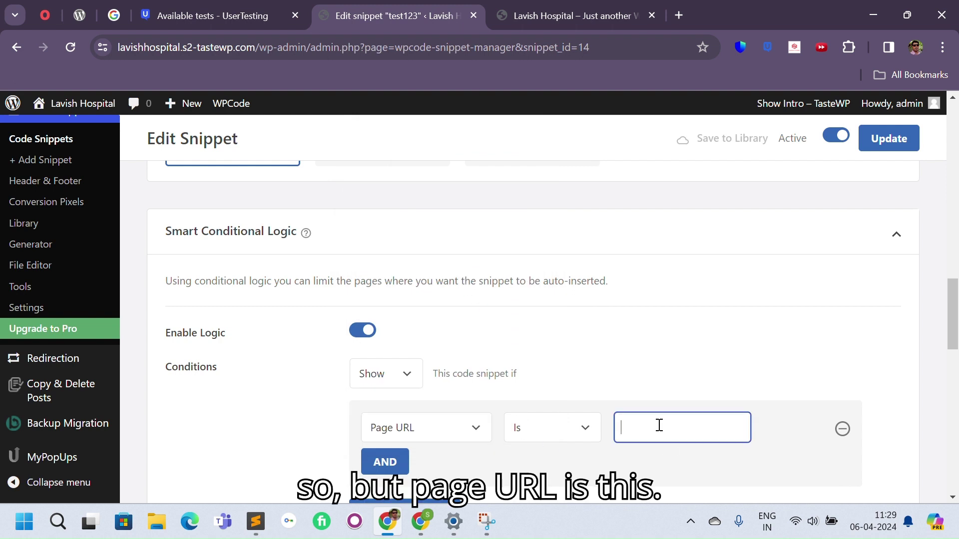
{"action": "key", "text": "ctrl+v"}
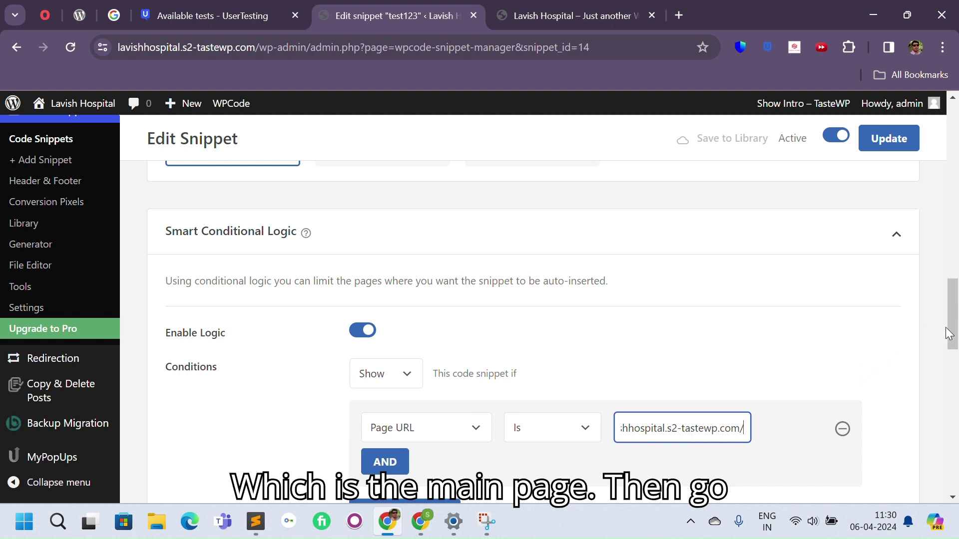
{"action": "left_click_drag", "start_coordinate": [953, 344], "coordinate": [955, 362]}
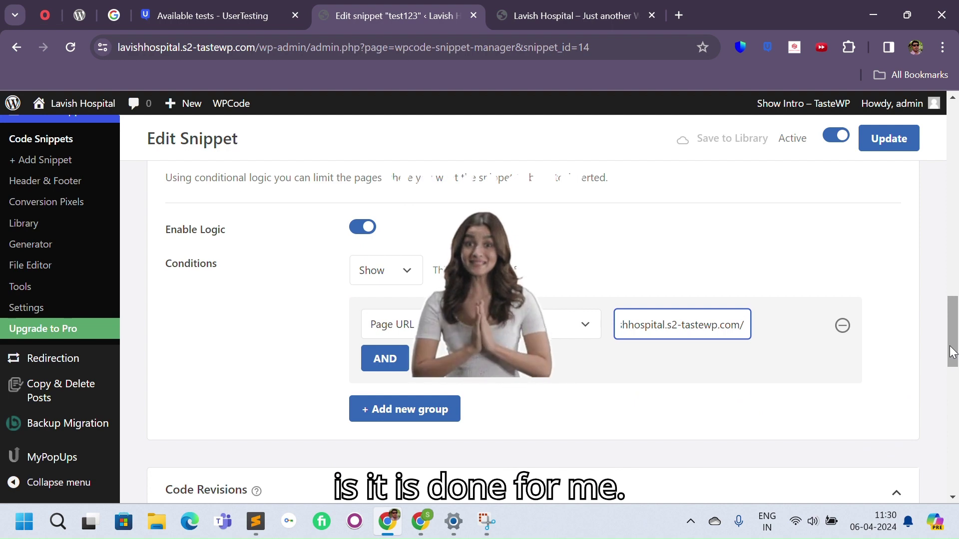
{"action": "left_click_drag", "start_coordinate": [954, 354], "coordinate": [949, 469]}
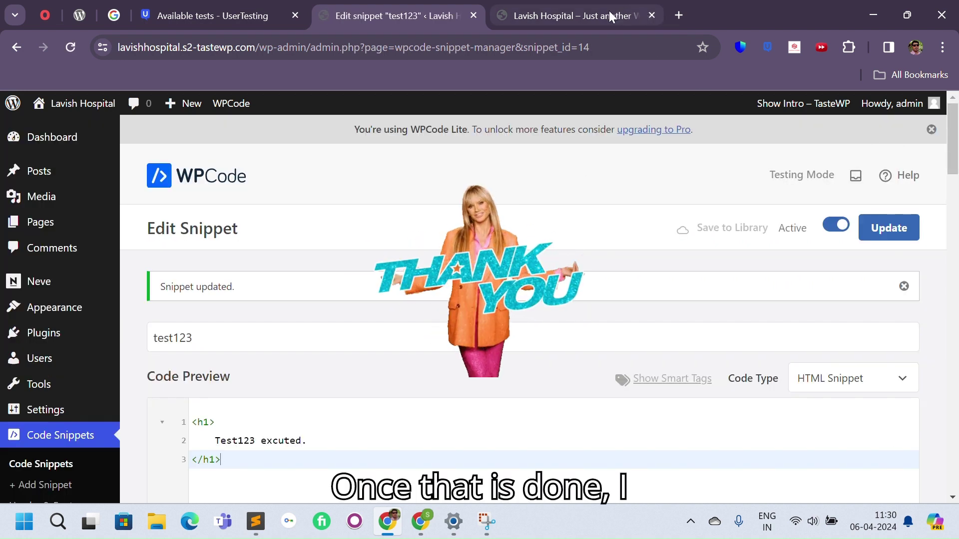
Reload the live Lavish Hospital home page and check below its footer for the snippet's heading text
{"action": "mouse_move", "coordinate": [606, 10]}
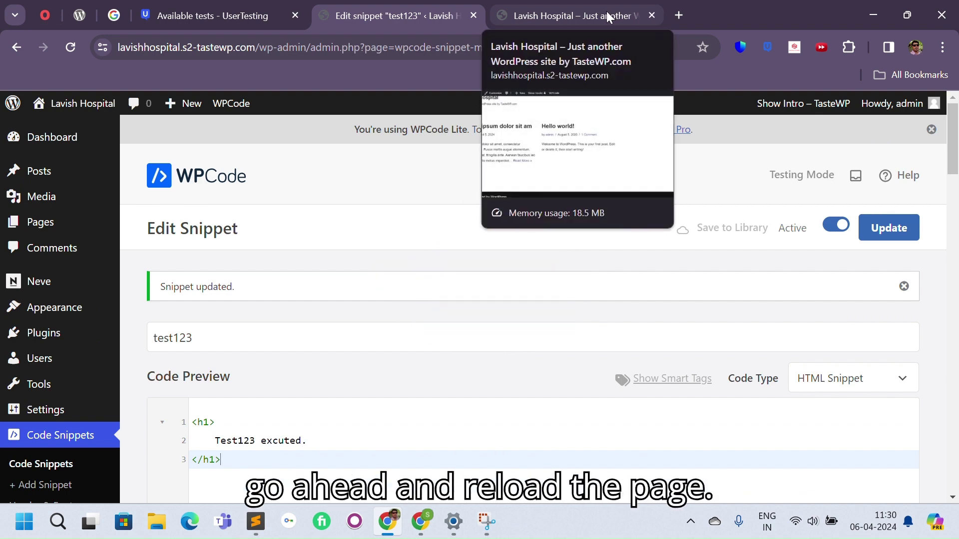
{"action": "left_click", "coordinate": [606, 11]}
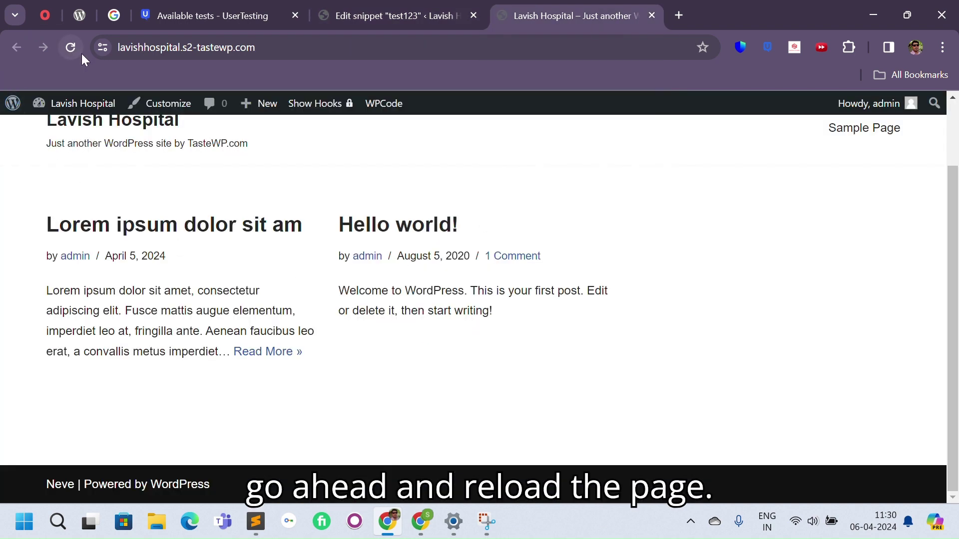
{"action": "left_click", "coordinate": [68, 54]}
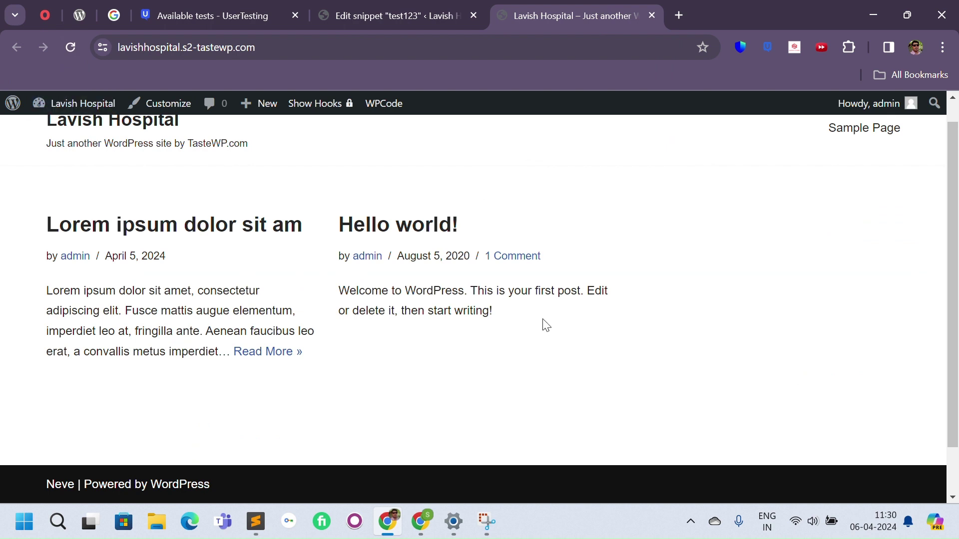
{"action": "scroll", "coordinate": [952, 270], "scroll_direction": "down", "scroll_amount": 1}
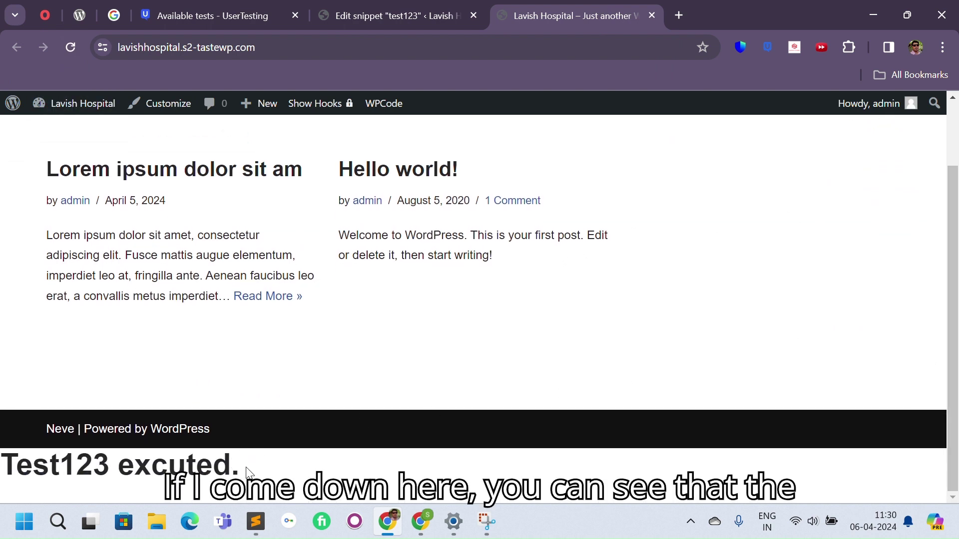
{"action": "left_click_drag", "start_coordinate": [248, 473], "coordinate": [2, 469]}
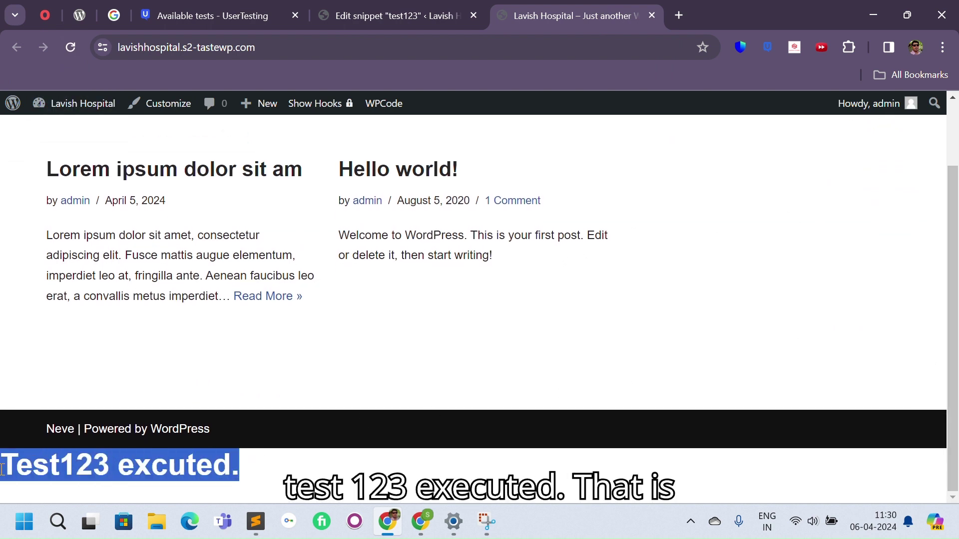
{"action": "left_click", "coordinate": [287, 470]}
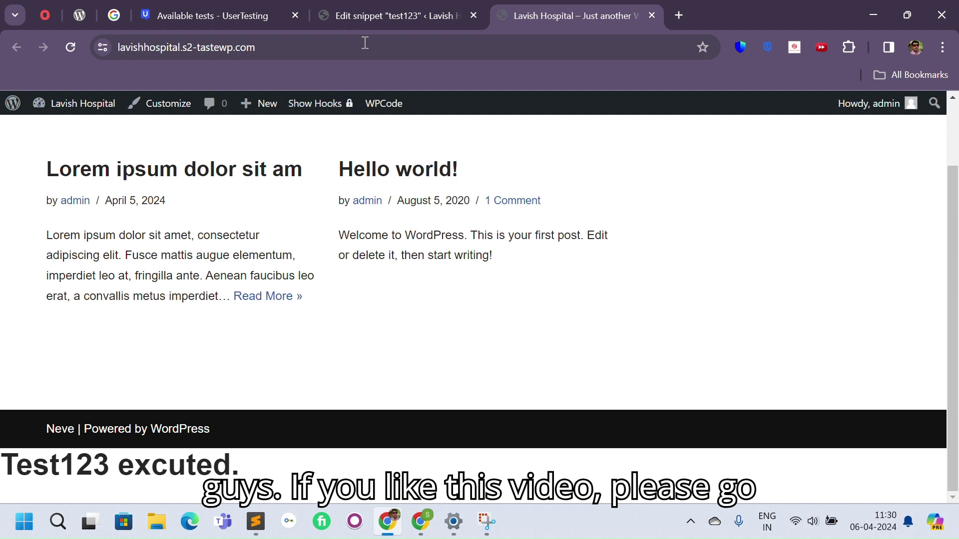
Return to editing the test123 snippet and change its code type to Universal Snippet
{"action": "mouse_move", "coordinate": [352, 12]}
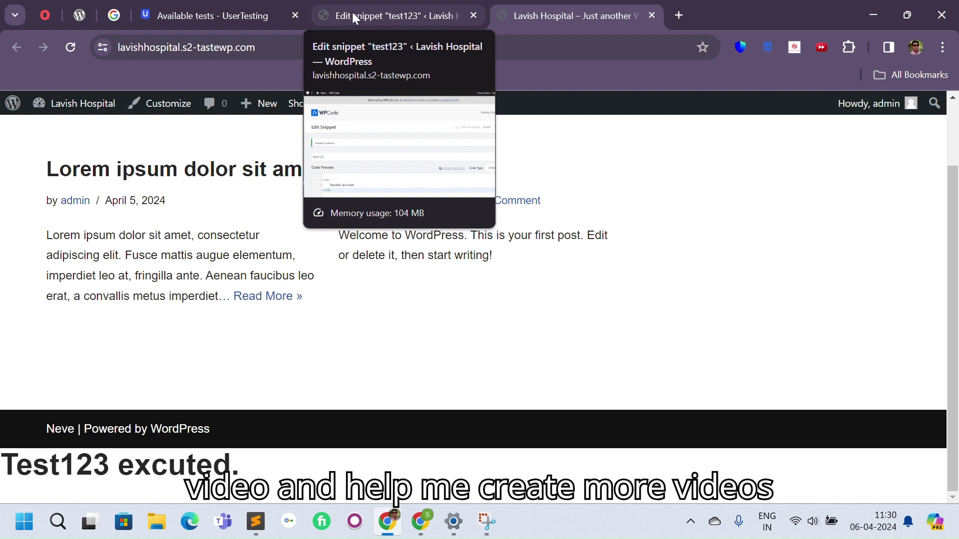
{"action": "left_click", "coordinate": [352, 13]}
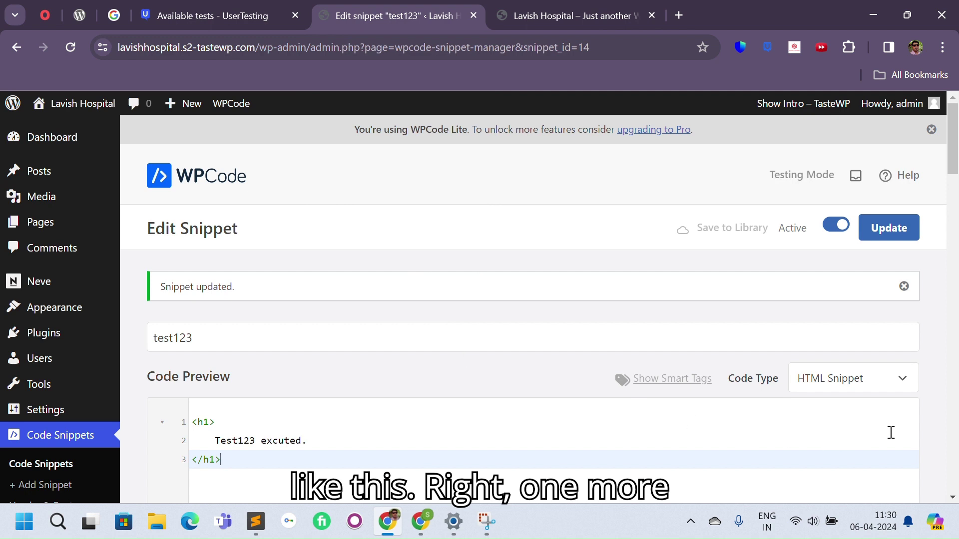
{"action": "left_click", "coordinate": [850, 378]}
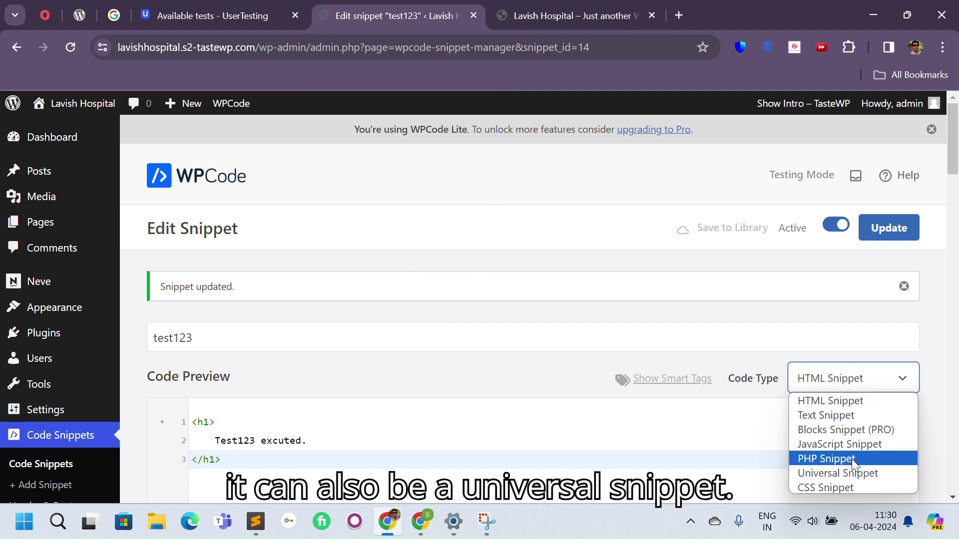
{"action": "left_click", "coordinate": [841, 479]}
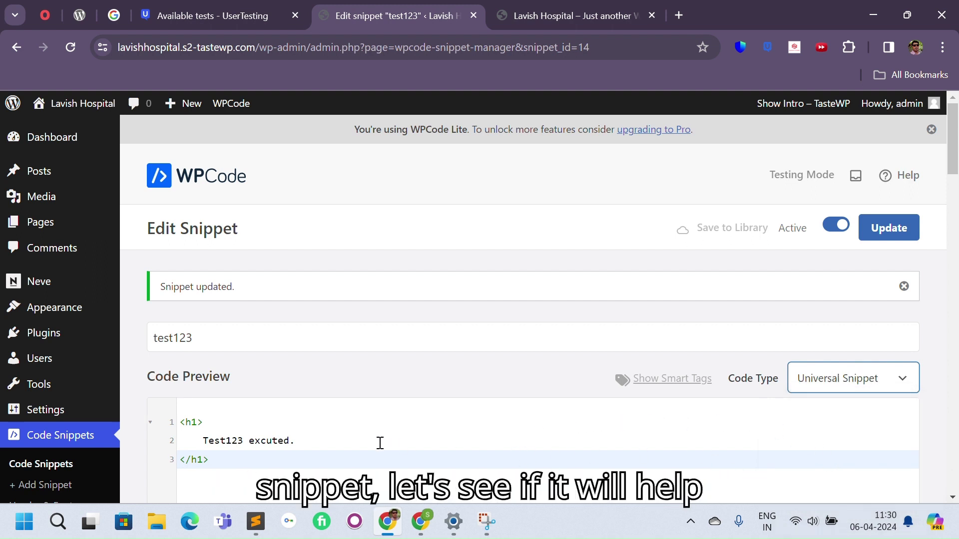
Add the line <?php echo 1; ?> below "Test123 excuted." inside the h1 element and update the snippet
{"action": "left_click", "coordinate": [379, 443]}
{"action": "key", "text": "Return"}
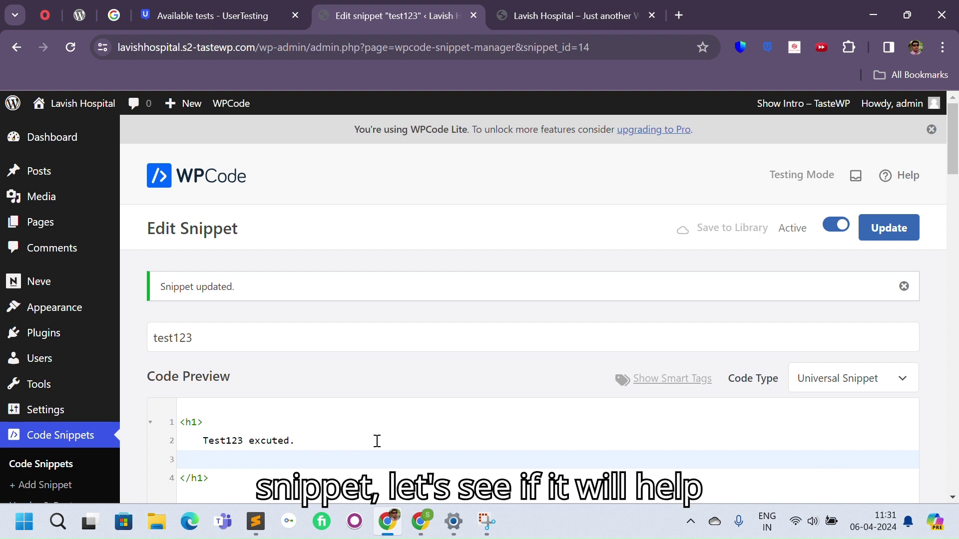
{"action": "type", "text": "<?php"}
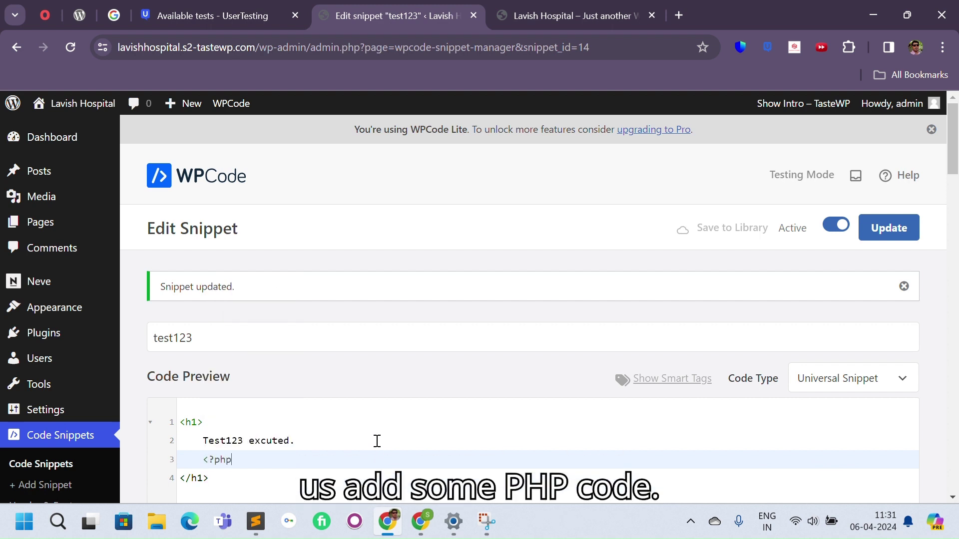
{"action": "type", "text": " echo 1; ?>"}
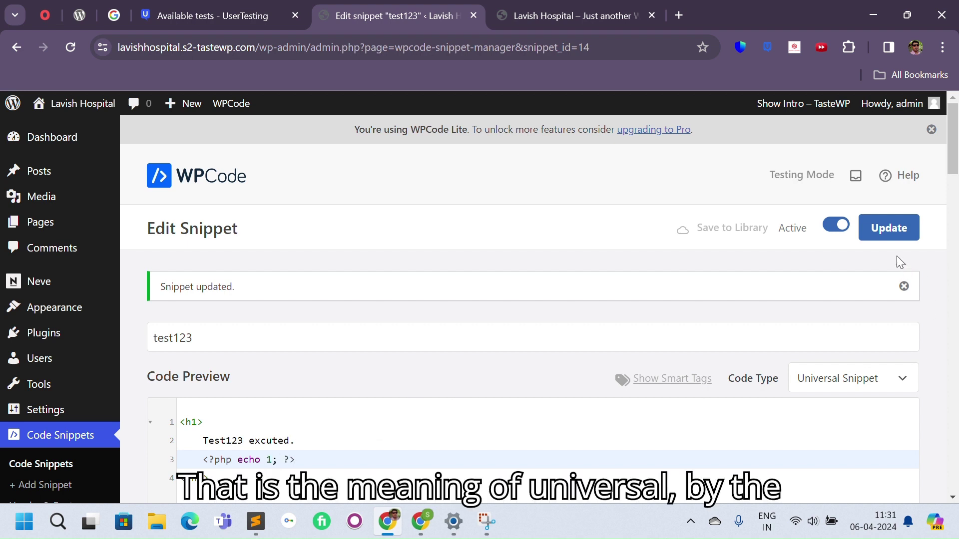
{"action": "left_click", "coordinate": [882, 241]}
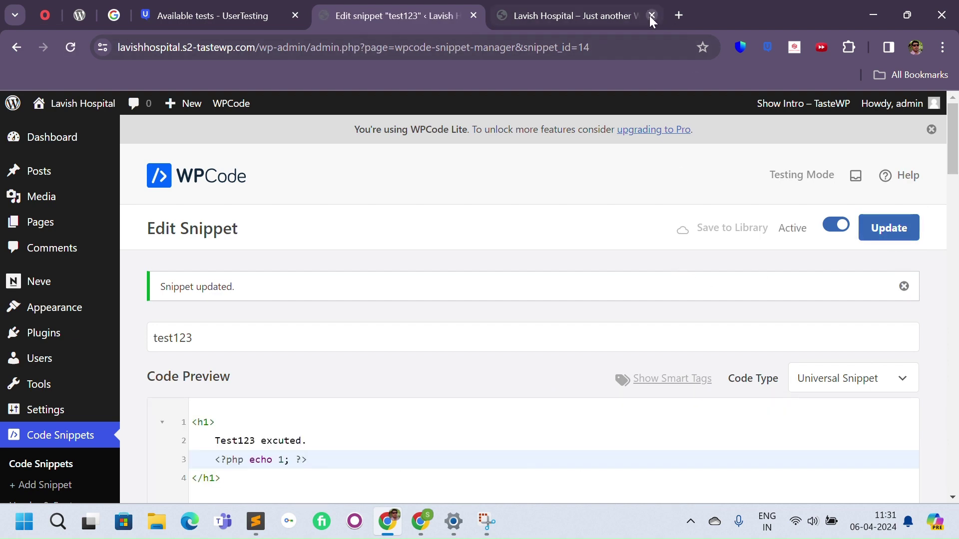
Reload the live home page and check the PHP output beside the heading below the footer
{"action": "left_click", "coordinate": [621, 16]}
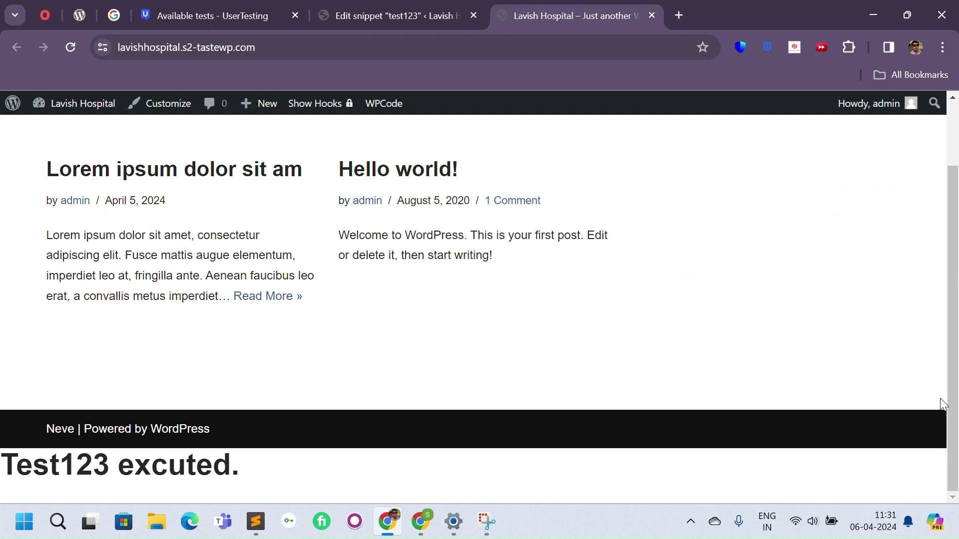
{"action": "left_click", "coordinate": [79, 50]}
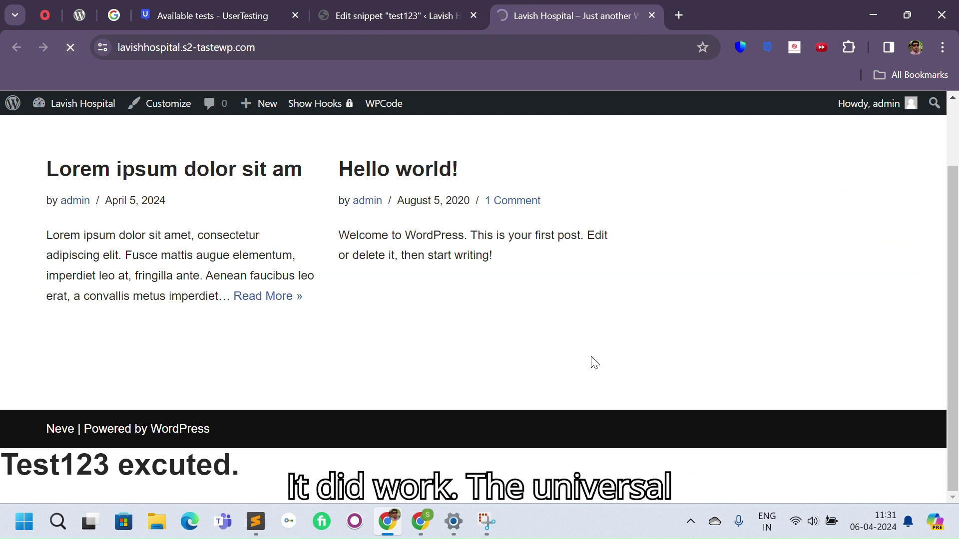
{"action": "left_click_drag", "start_coordinate": [276, 466], "coordinate": [242, 464]}
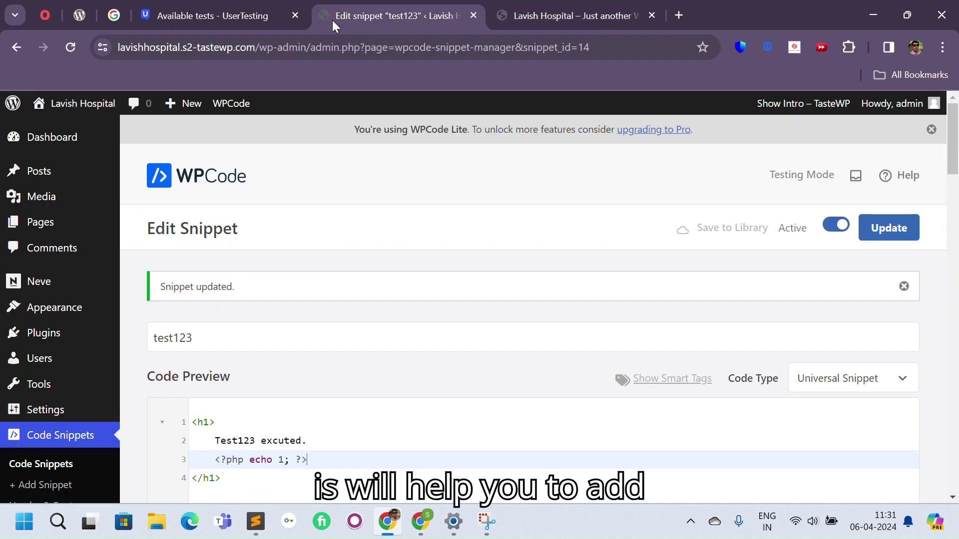
Replace the echoed value in the test123 snippet's PHP line with 'worked' and update the snippet
{"action": "left_click", "coordinate": [332, 18]}
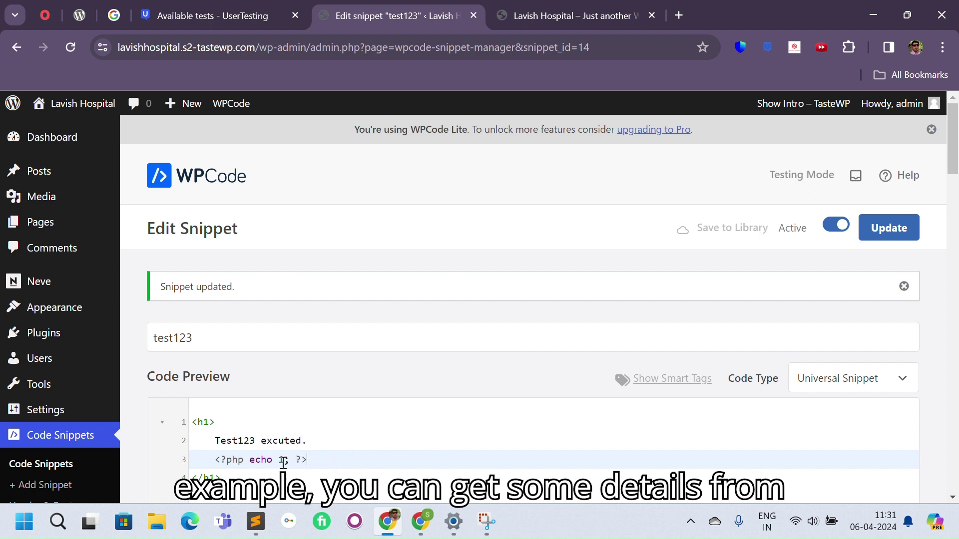
{"action": "double_click", "coordinate": [281, 460]}
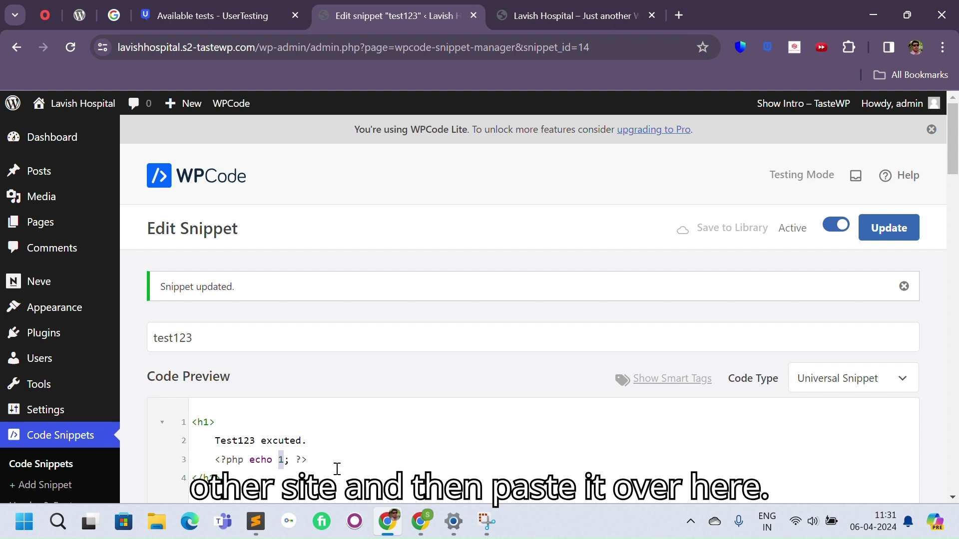
{"action": "left_click", "coordinate": [337, 468]}
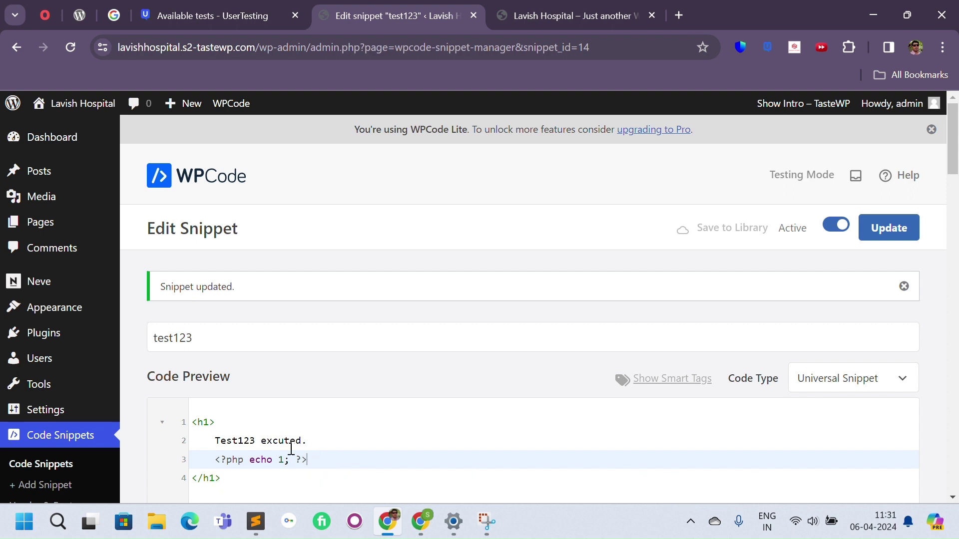
{"action": "double_click", "coordinate": [283, 460]}
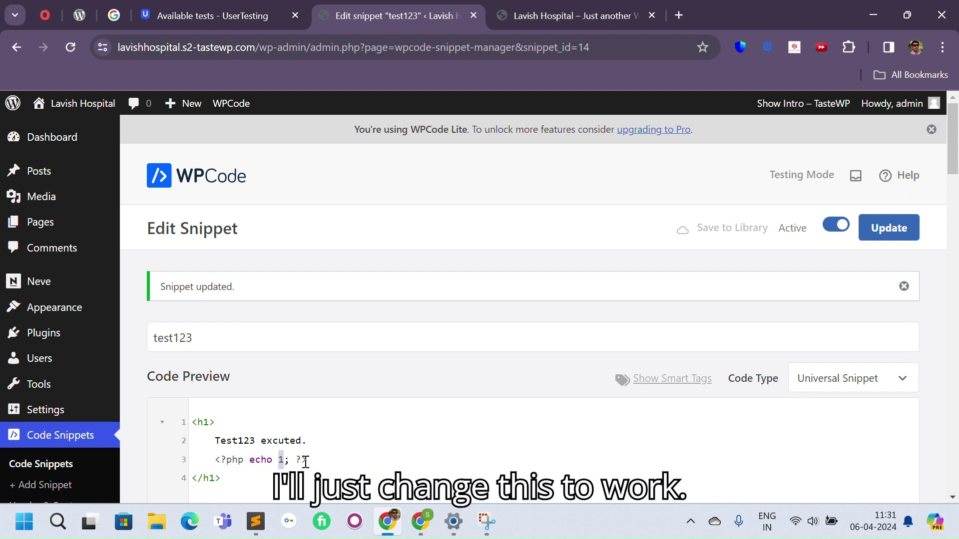
{"action": "type", "text": "'worked"}
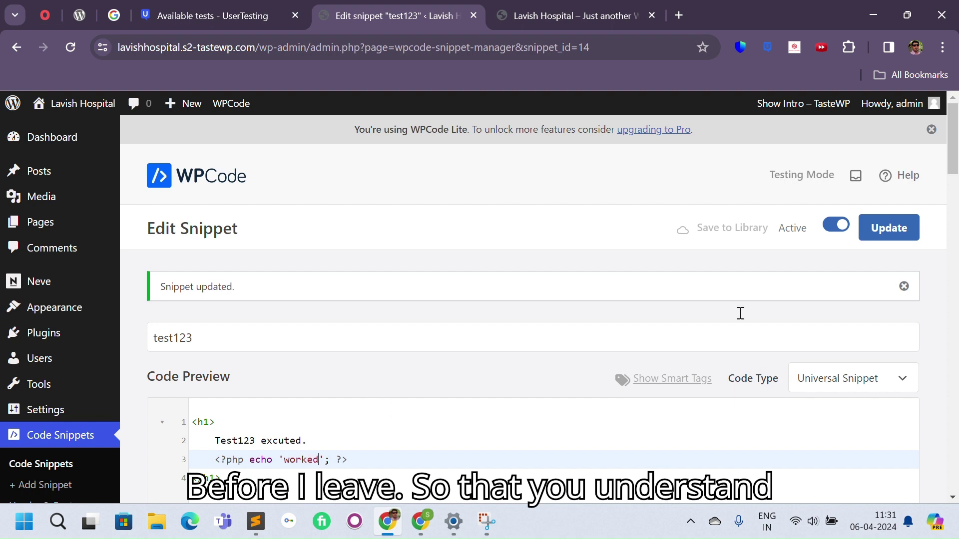
{"action": "left_click", "coordinate": [870, 227]}
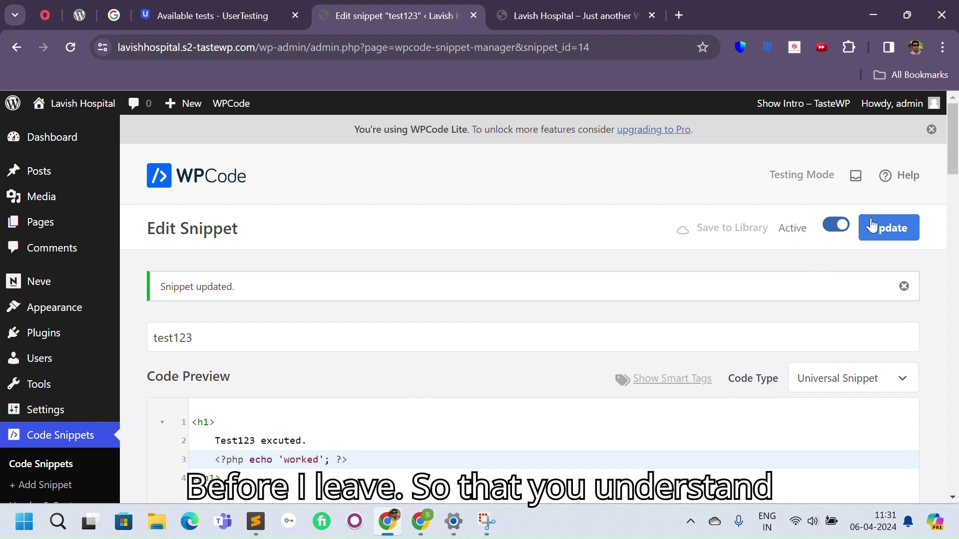
Reload the live home page again and check the changed echo text at the end of the heading below the footer
{"action": "left_click", "coordinate": [598, 6]}
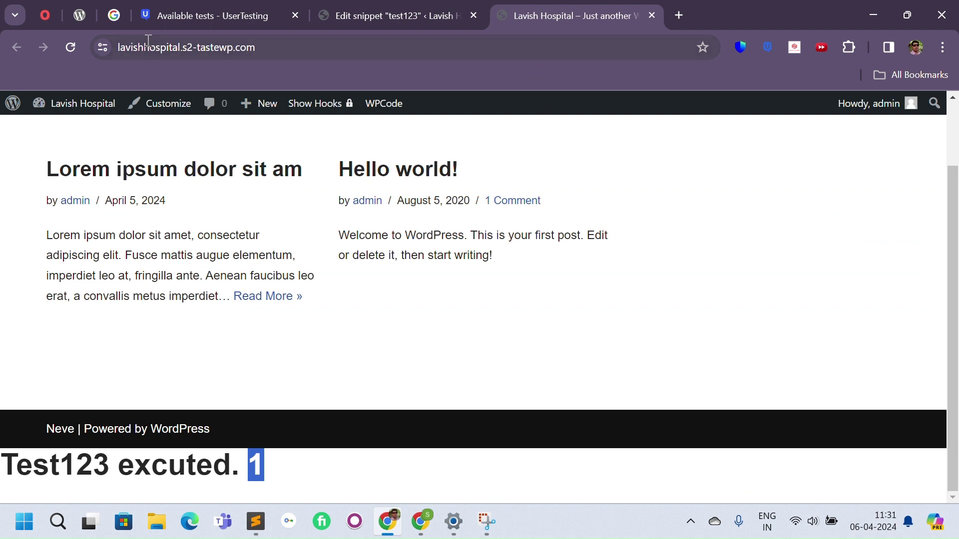
{"action": "left_click", "coordinate": [66, 46]}
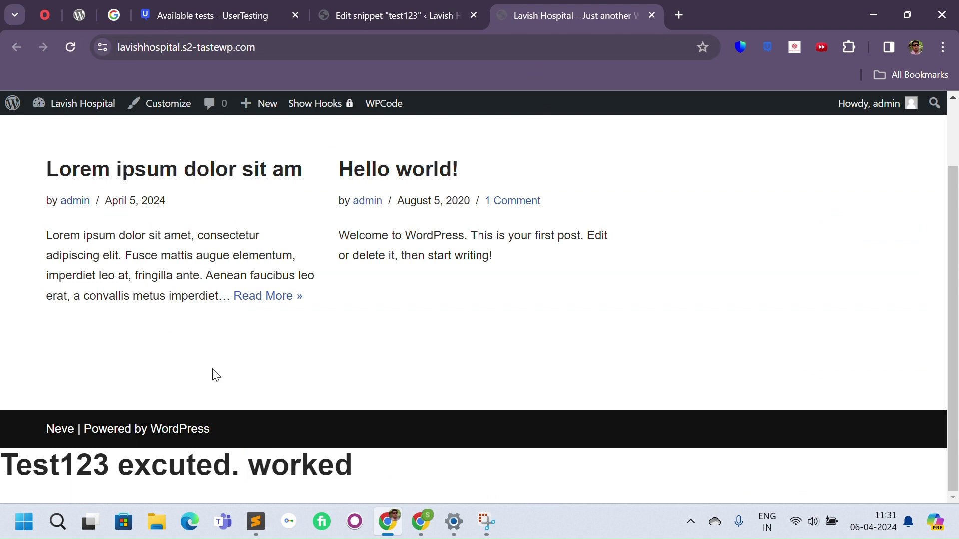
{"action": "left_click_drag", "start_coordinate": [249, 467], "coordinate": [497, 478]}
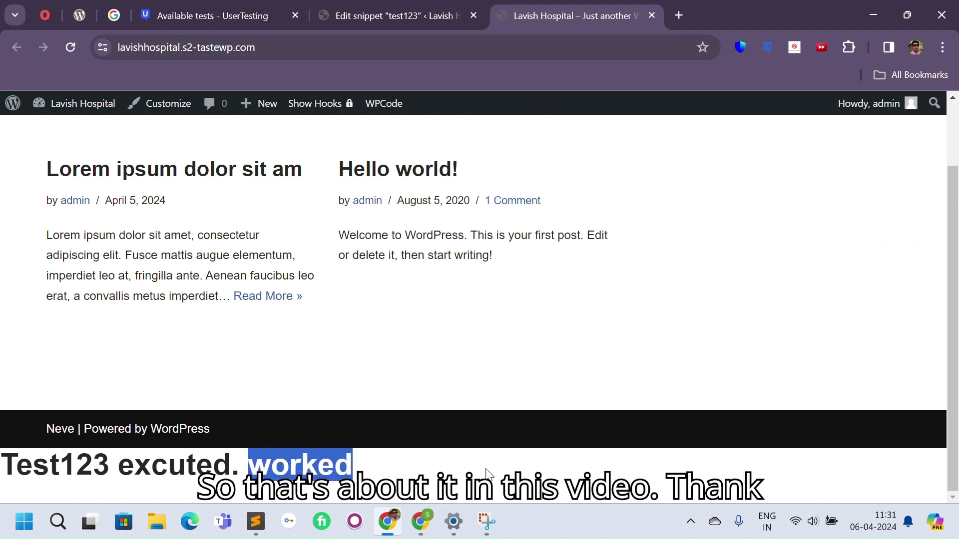
{"action": "left_click", "coordinate": [366, 450]}
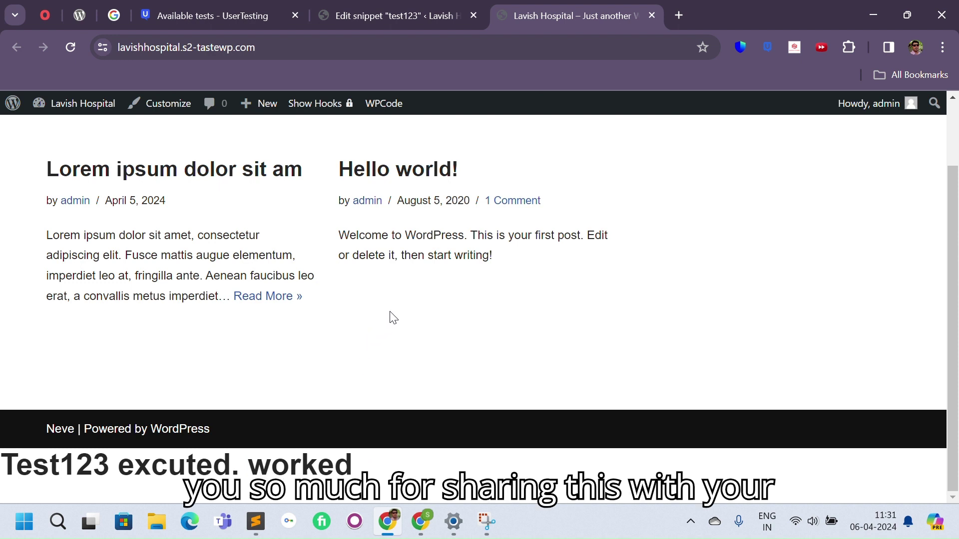